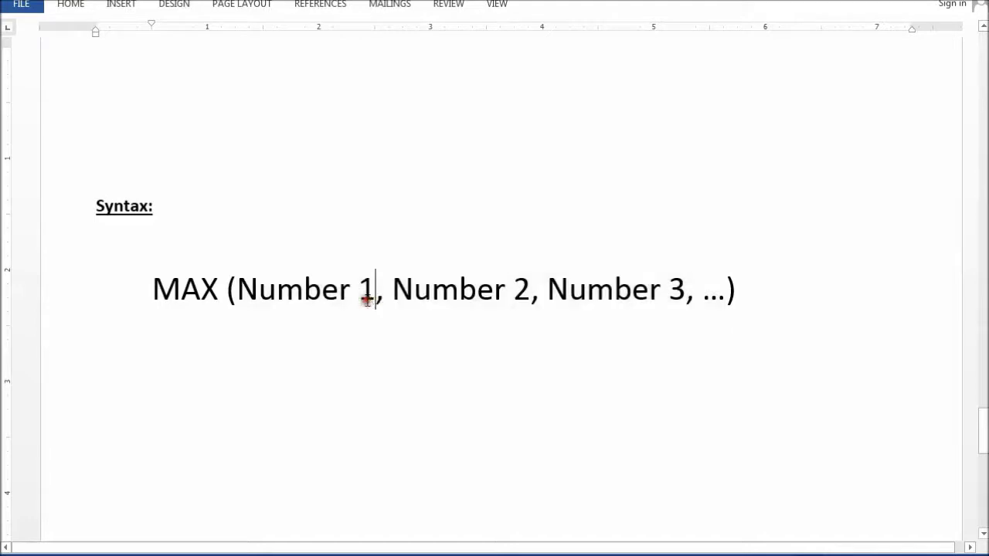
- Examine the MAX function's syntax line, including its number arguments and the commas separating them
left_click(456, 292)
left_click(626, 293)
left_click_drag(375, 292, 387, 296)
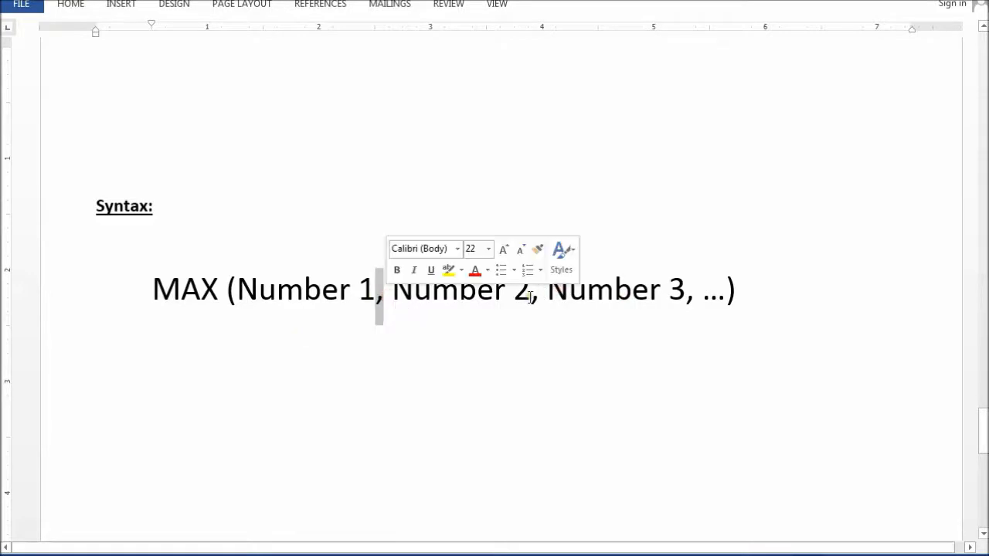
left_click_drag(530, 293, 536, 307)
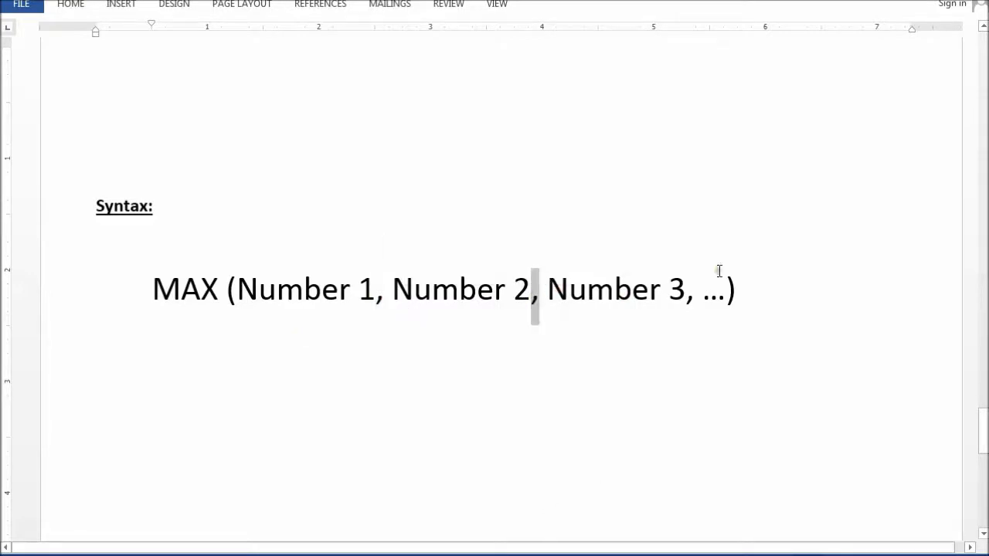
left_click_drag(685, 292, 698, 295)
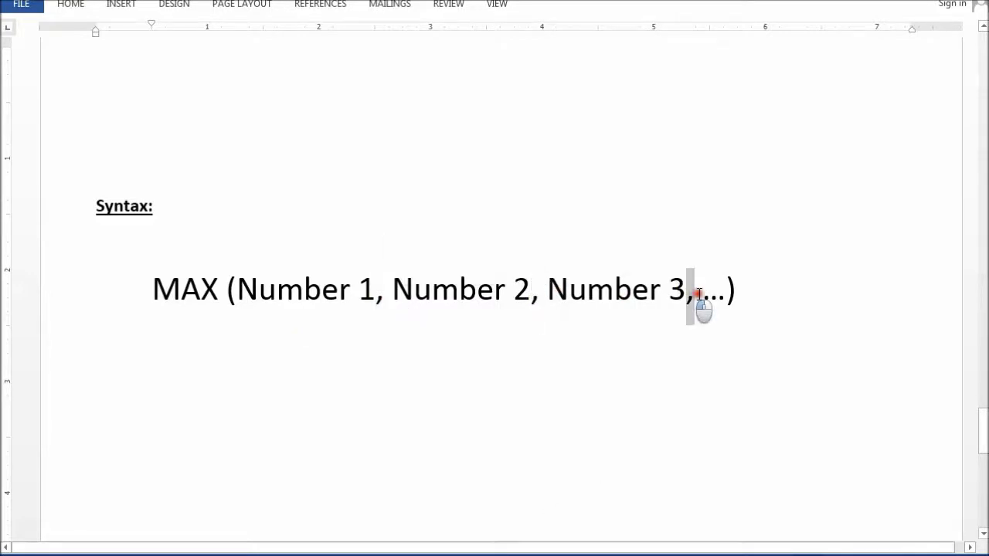
left_click(651, 464)
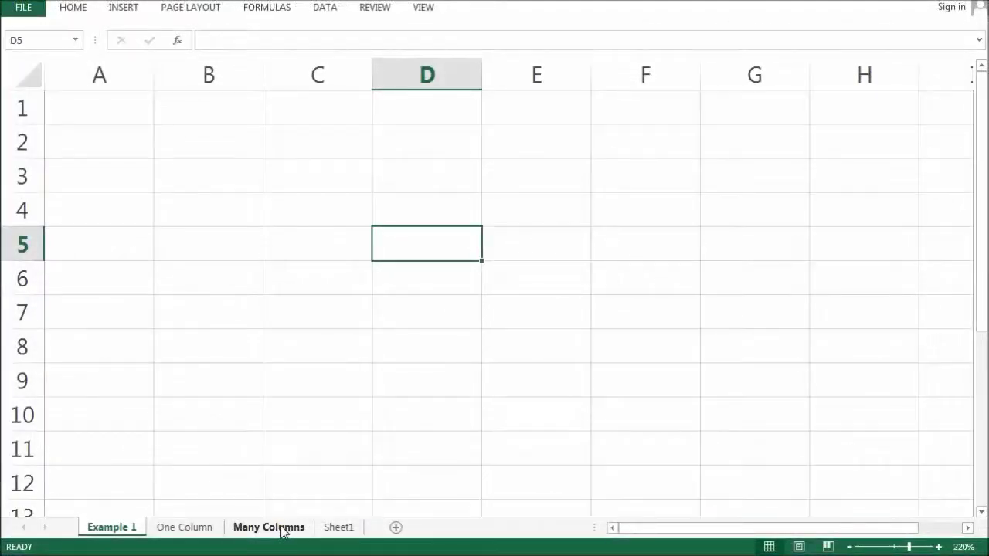
- Switch to Excel and enter the formula =MAX(12, 34, 12.1, 15) in cell D5 of the Example 1 sheet
type("=")
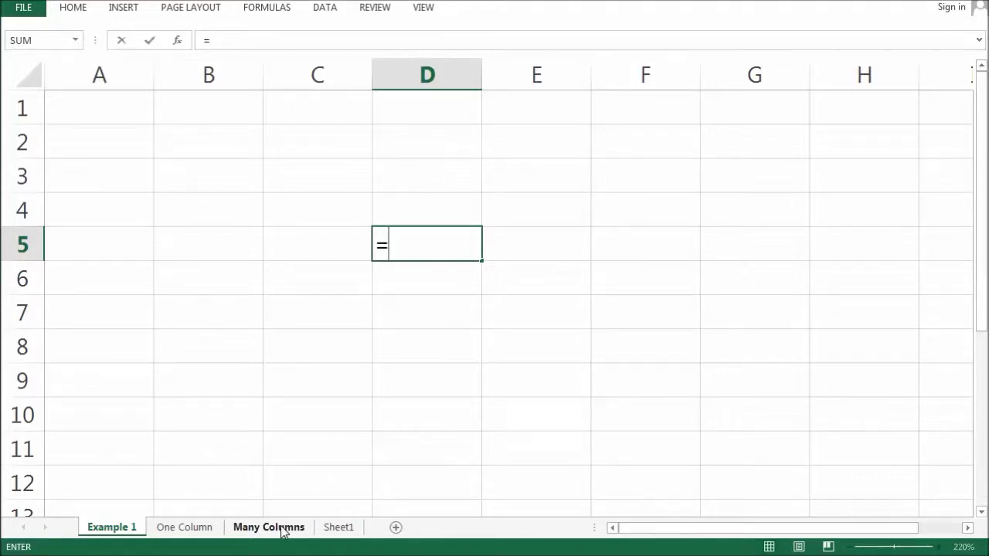
type("MAX")
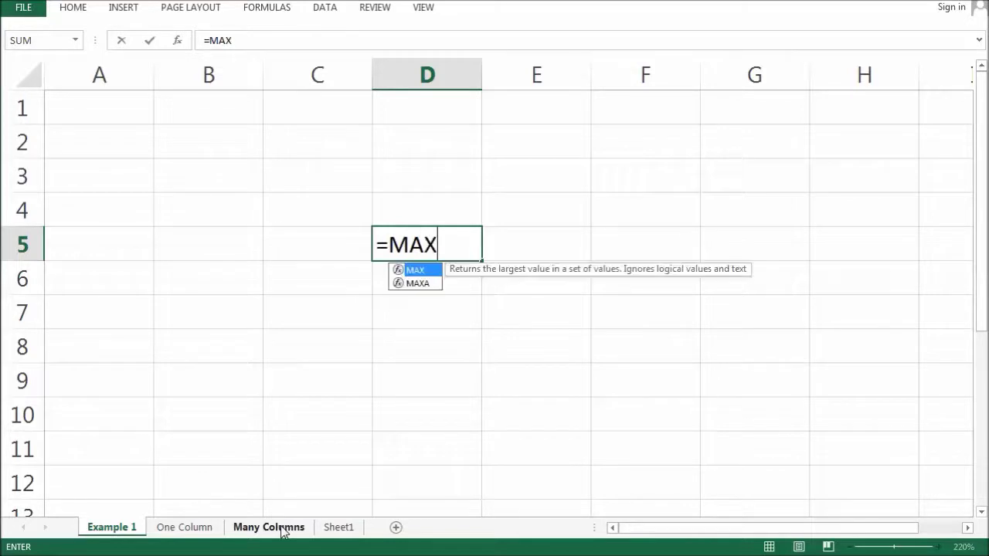
type("(")
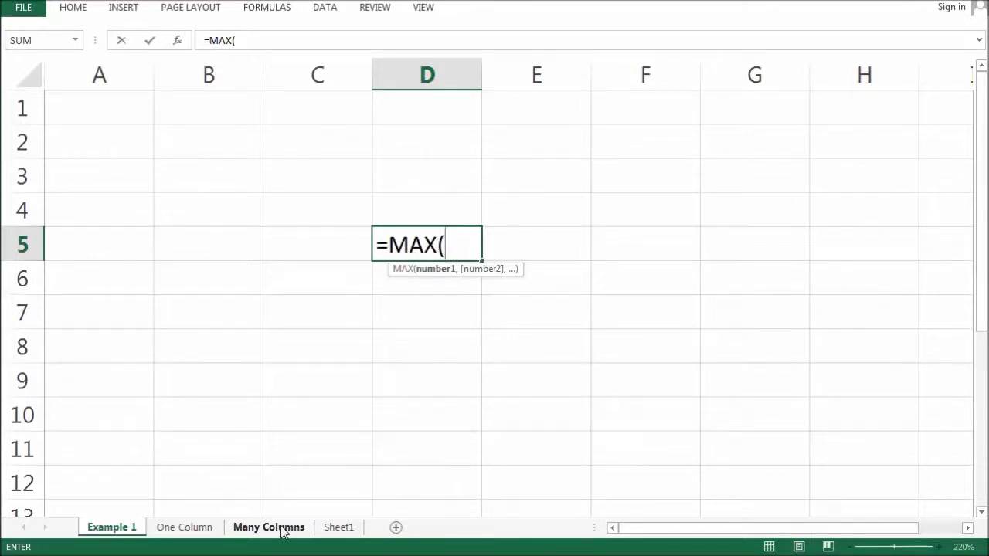
type("1")
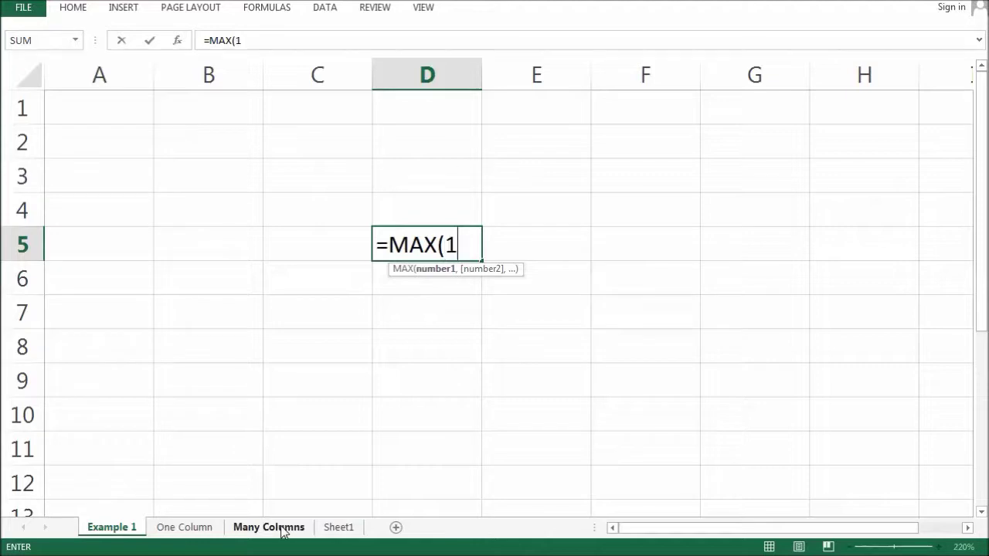
type("2, 3")
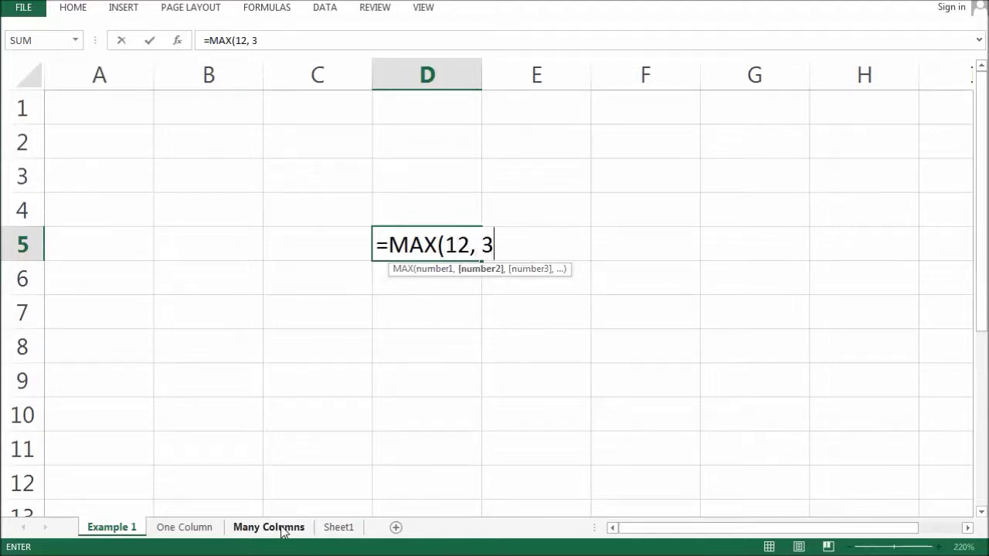
type("4, ")
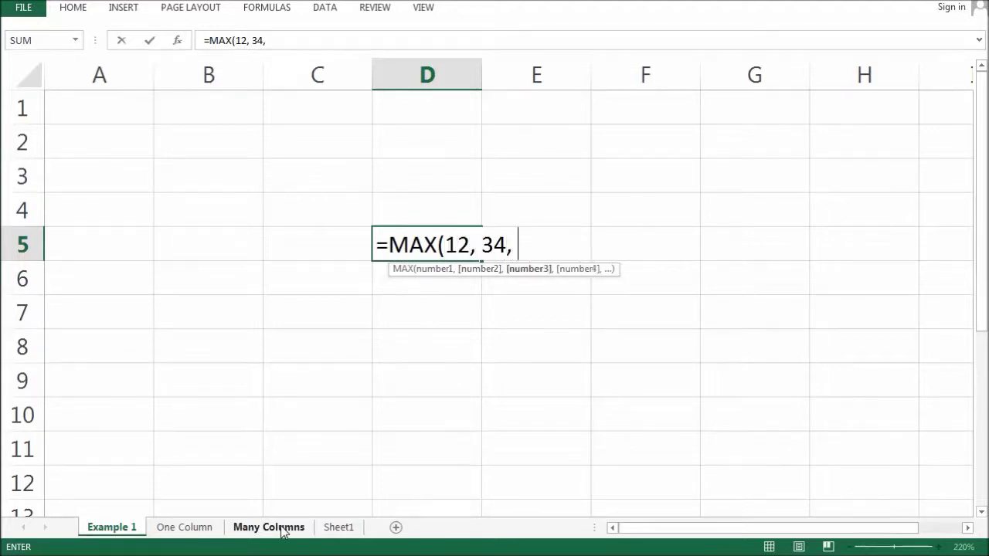
type("12.1")
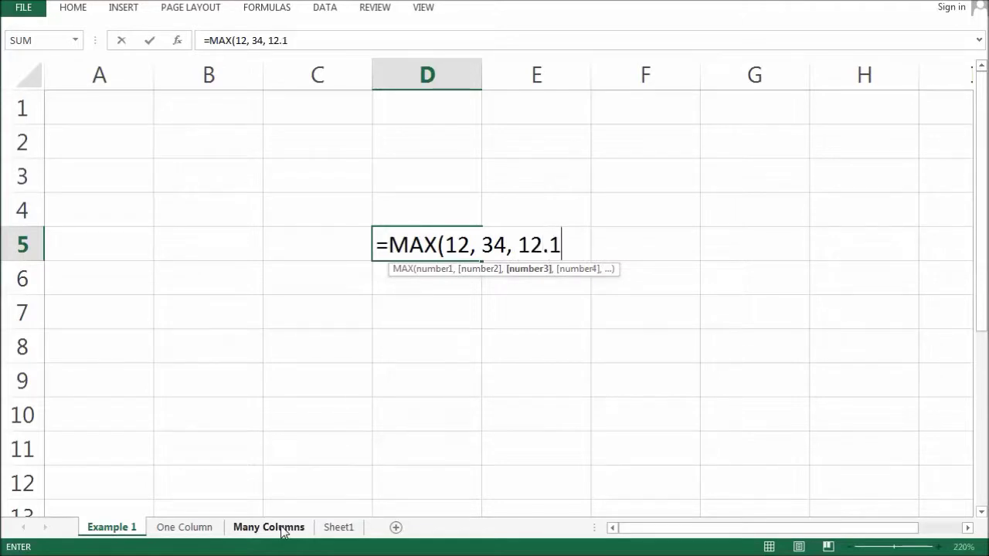
type(", ")
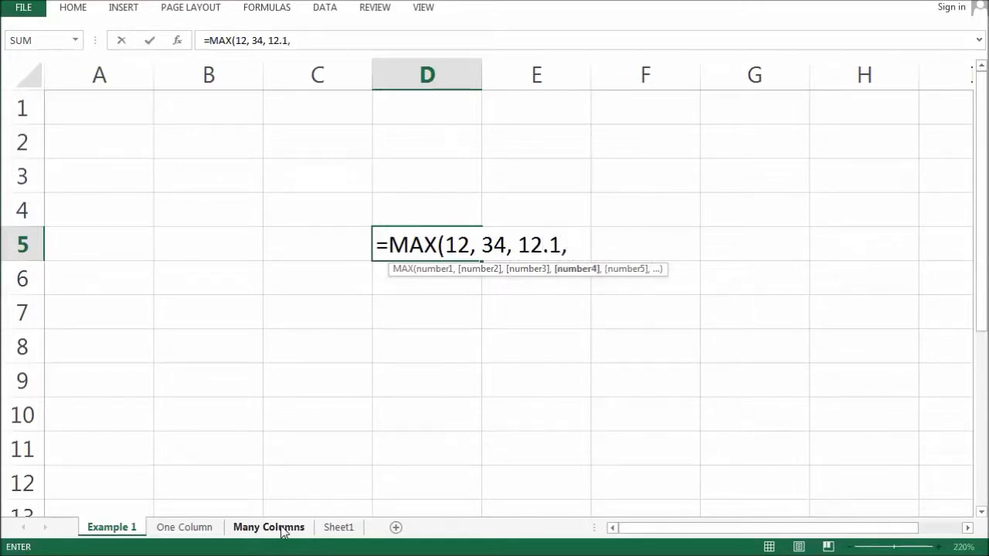
type("15")
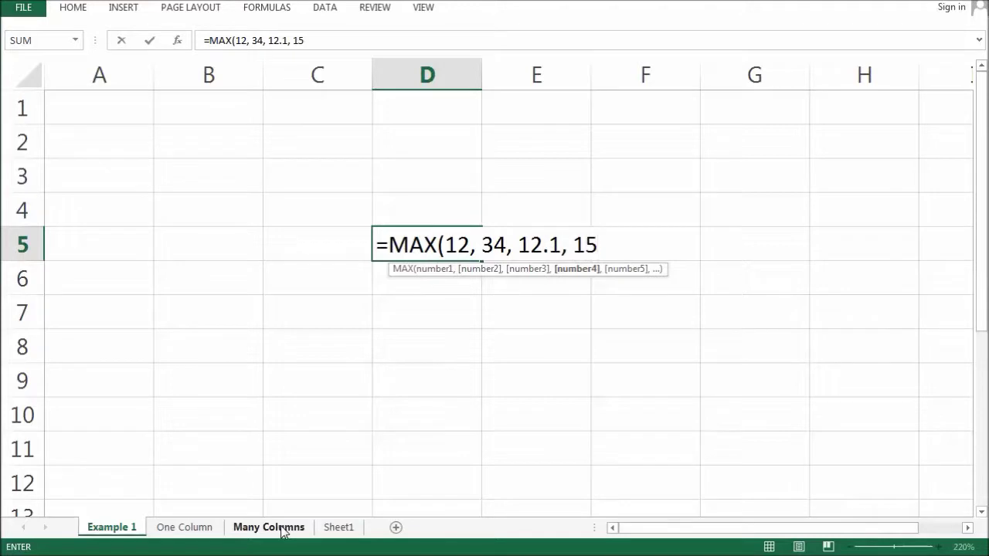
type(")")
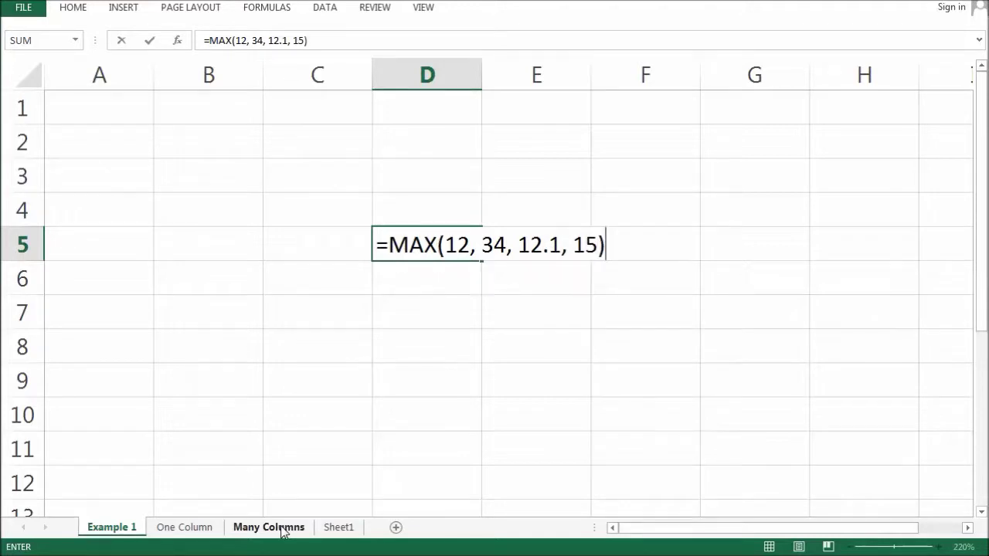
key("Return")
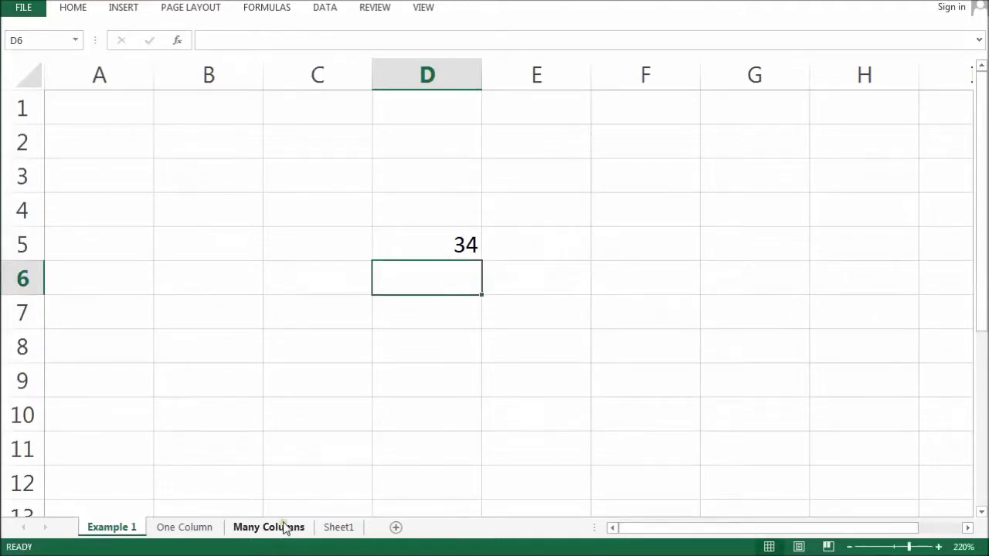
- Change the second argument of the MAX formula in cell D5 to the expression 34-30
left_click(410, 248)
double_click(410, 247)
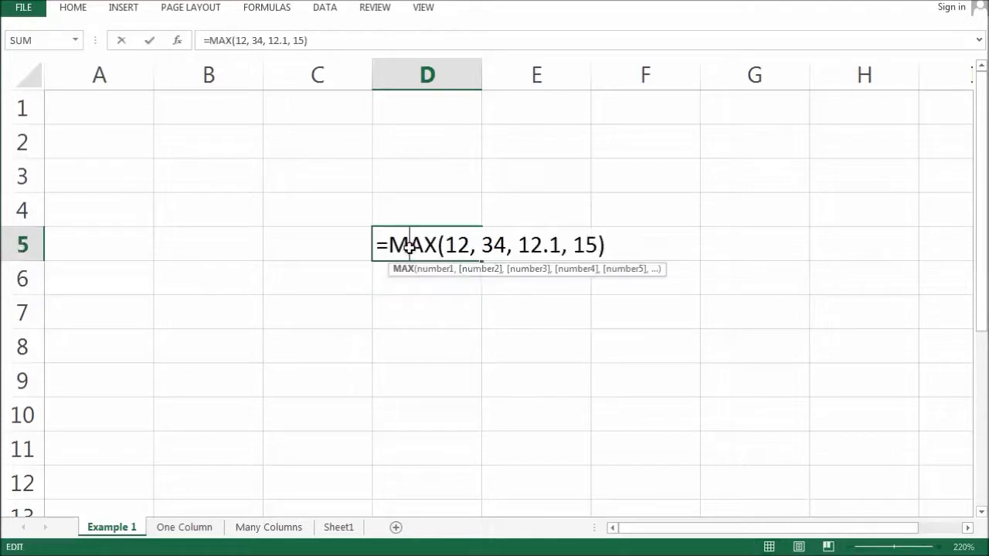
double_click(488, 245)
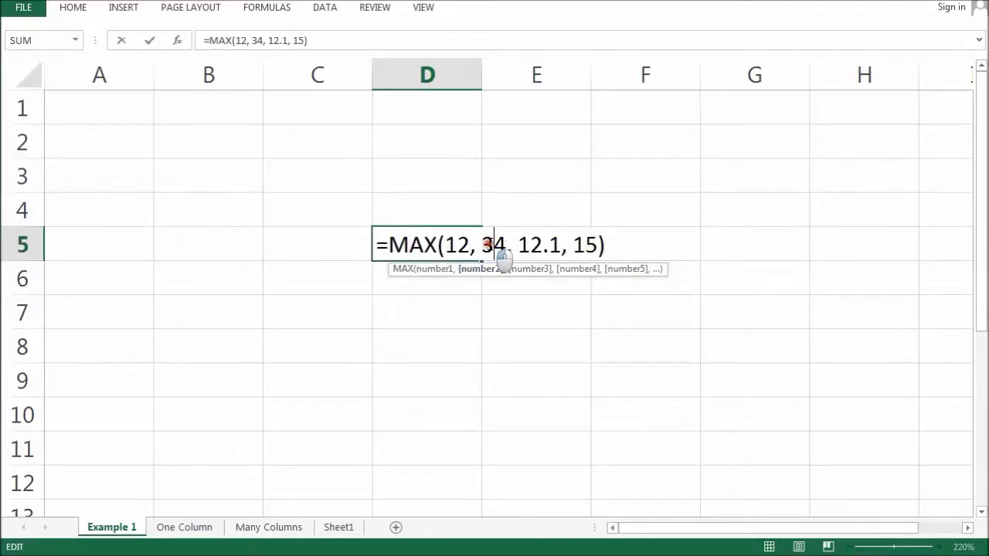
key("Return")
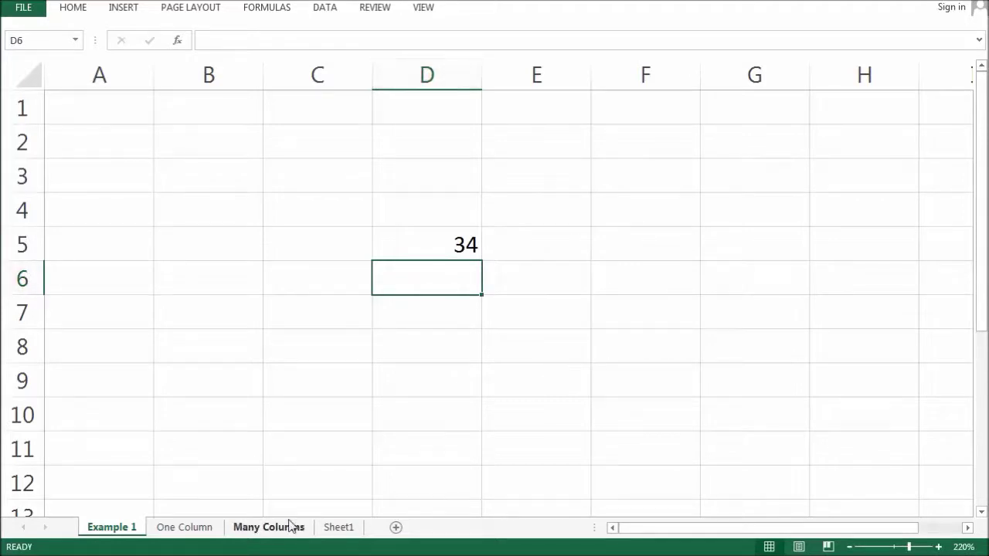
double_click(428, 248)
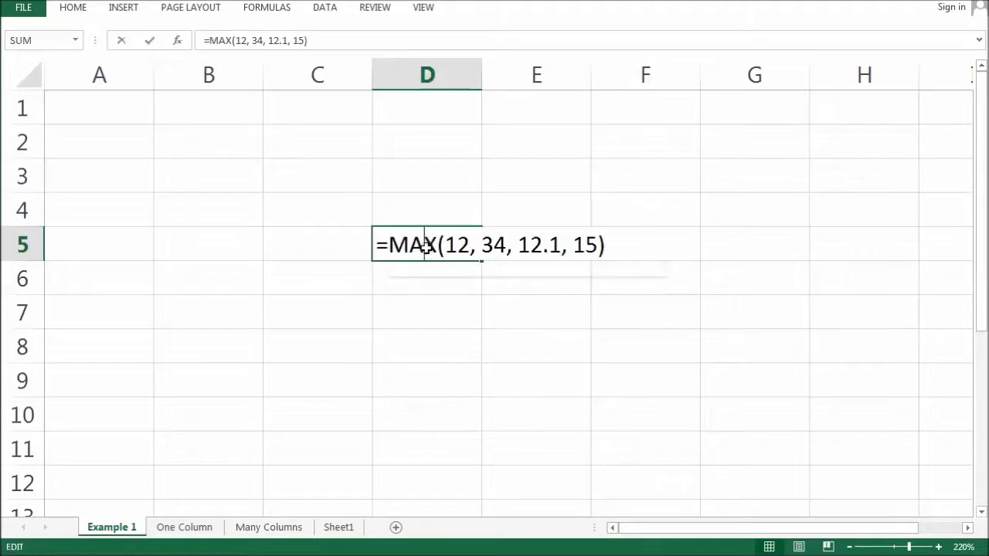
left_click(506, 245)
type("-30")
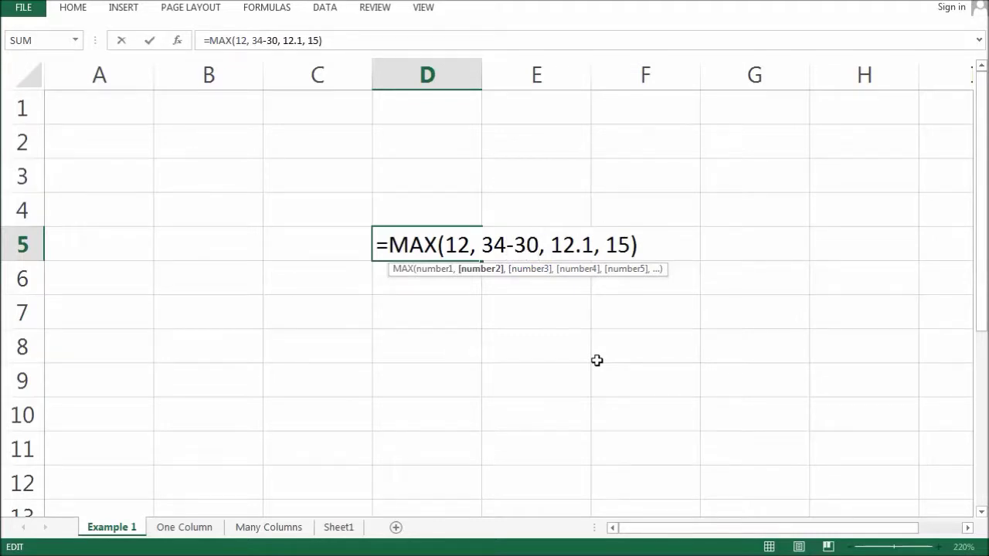
key("ctrl+shift+Left")
key("ctrl+shift+Left")
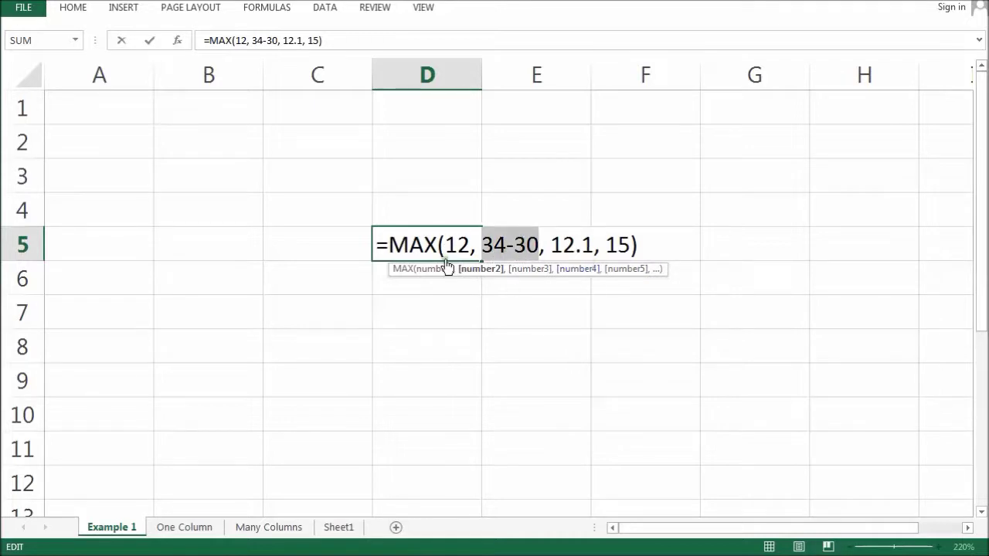
key("Return")
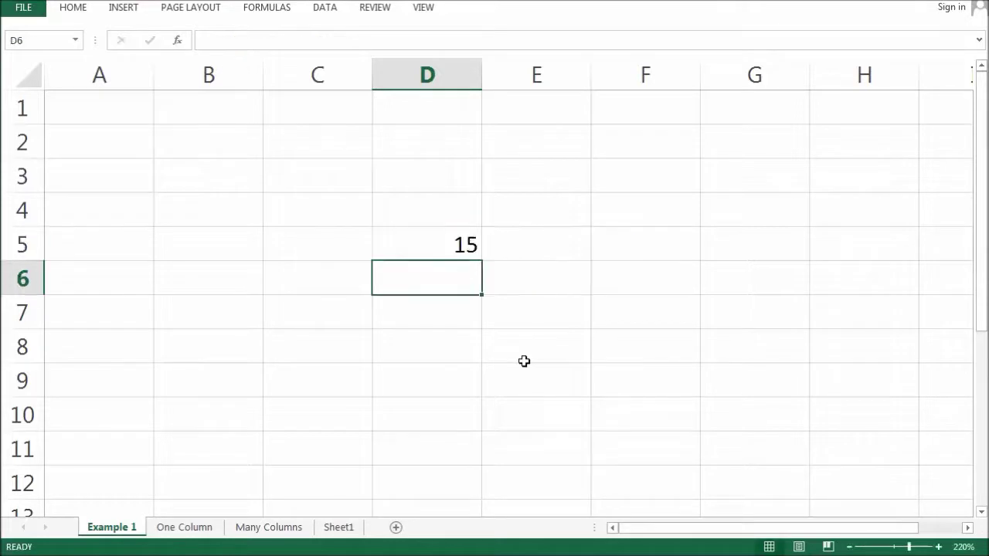
- Examine the last argument of the MAX formula in cell D5, leaving the formula as it is
key("Up")
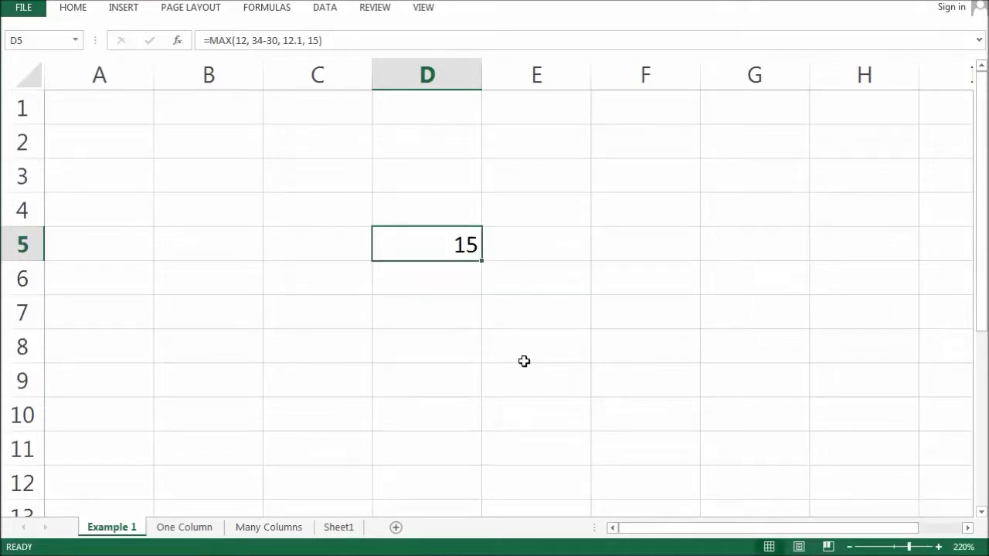
left_click_drag(303, 40, 322, 41)
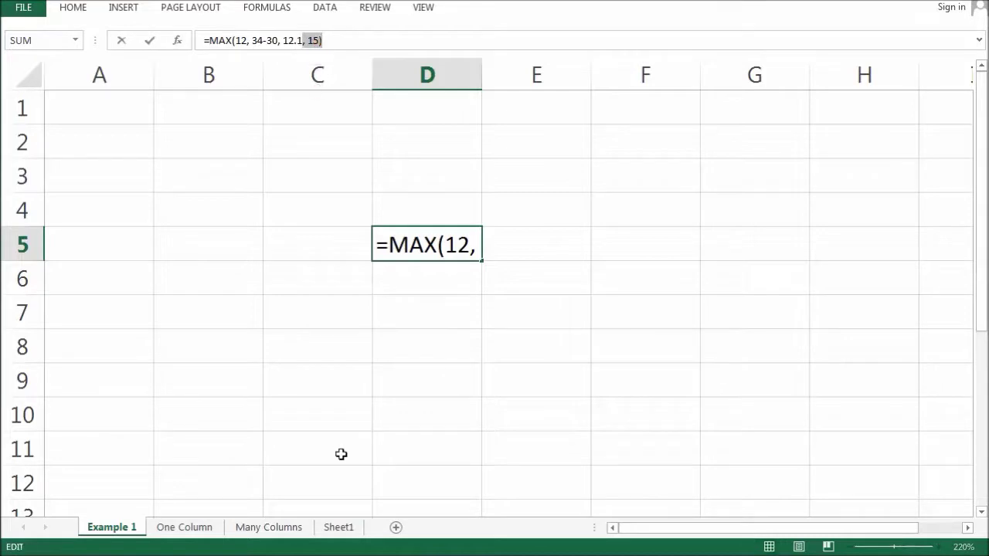
key("Return")
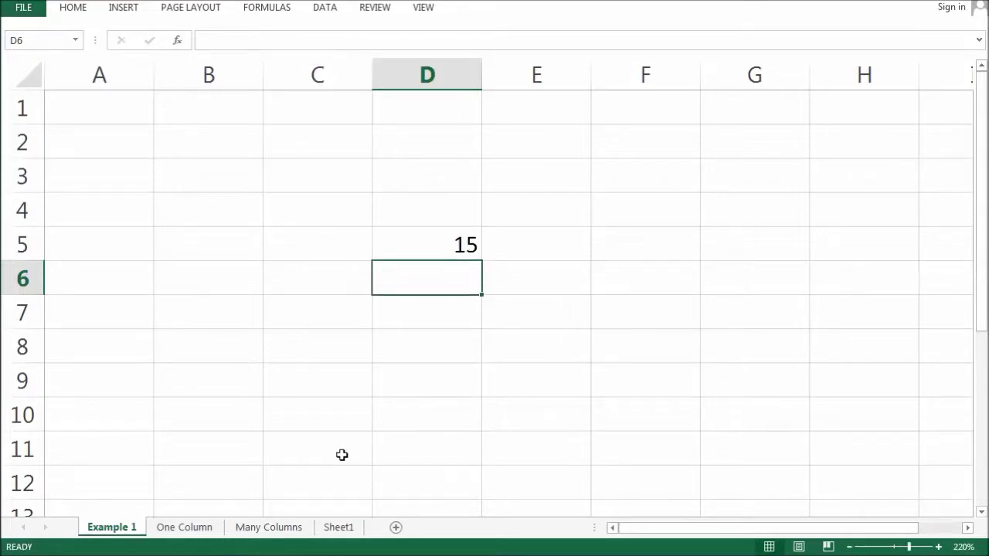
left_click(517, 433)
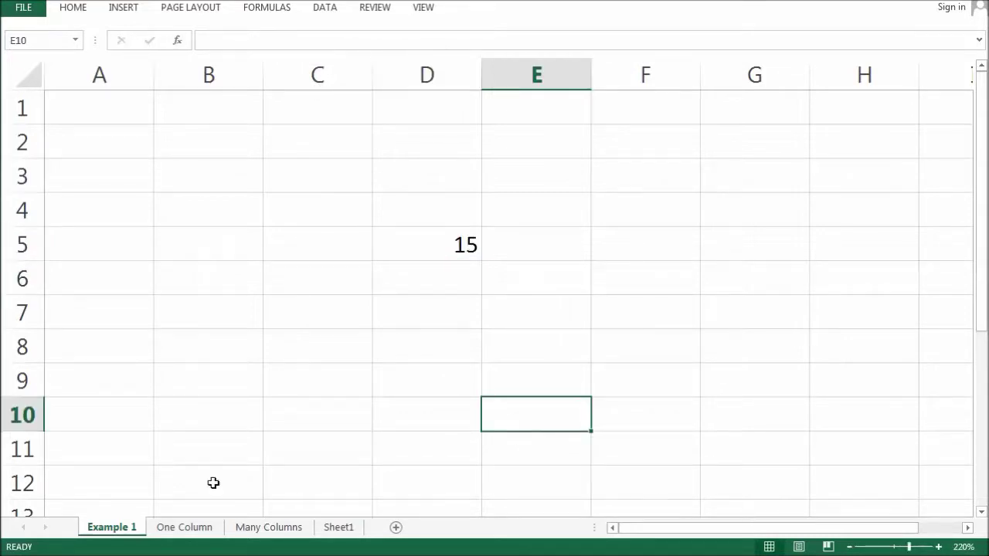
- Open the One Column sheet and examine the subject marks in B4:B7 and the empty Maximum (Highest Marks) cell
left_click(185, 527)
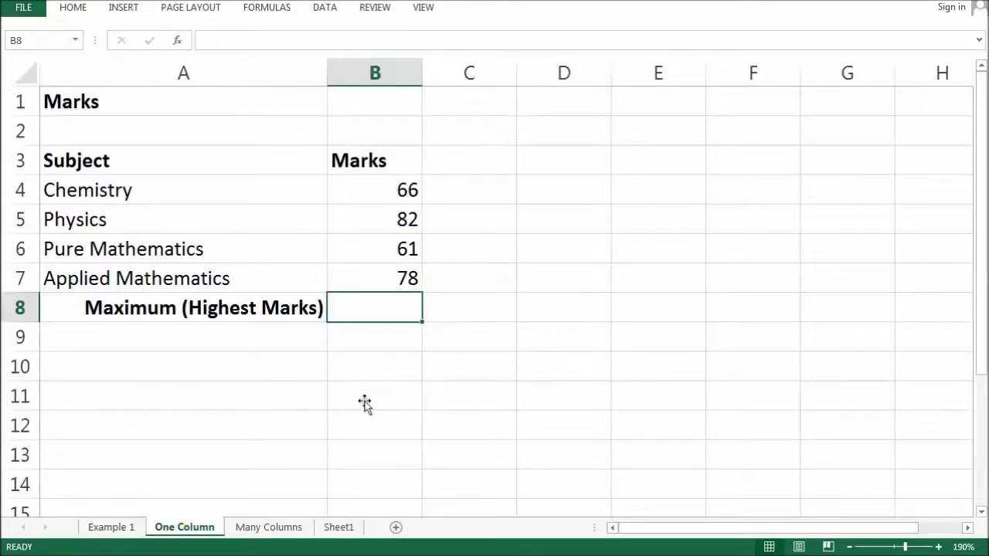
left_click_drag(371, 191, 372, 273)
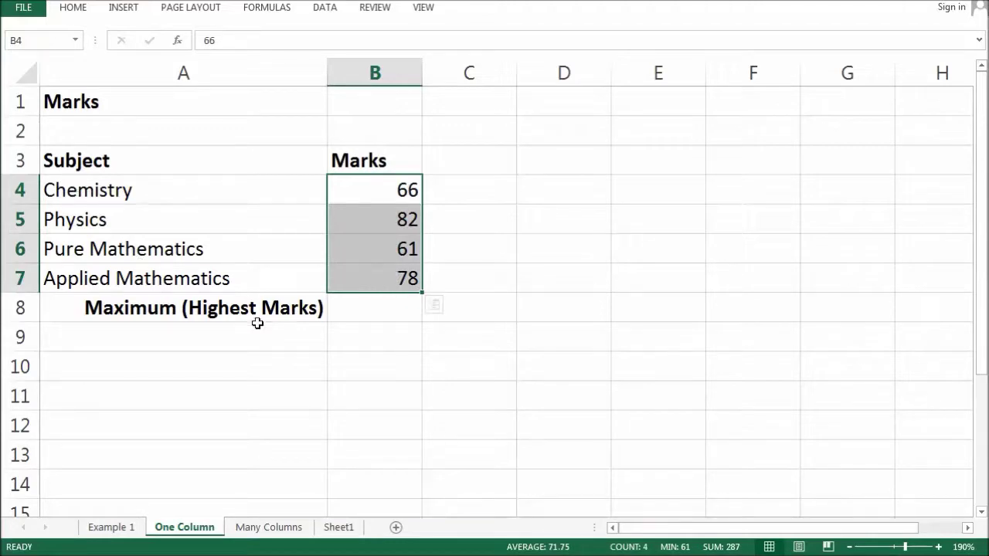
left_click(404, 309)
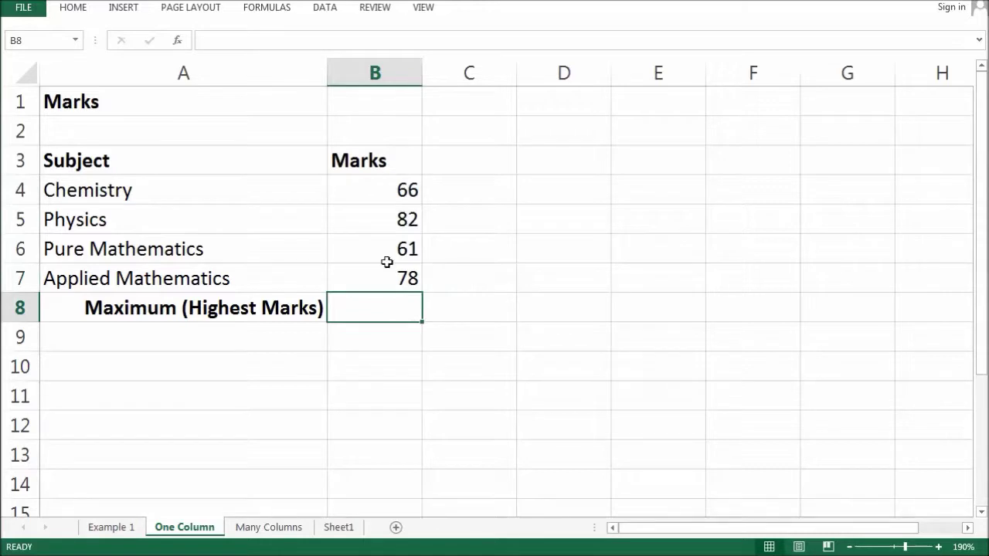
left_click(386, 218)
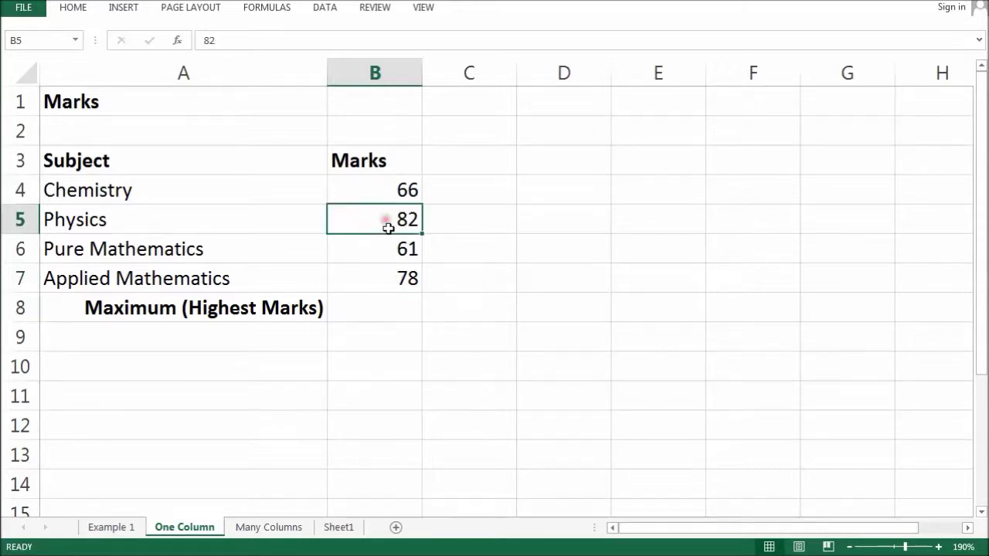
- Enter the formula =MAX(B4:B7) in cell B8 to calculate the highest marks
left_click(393, 311)
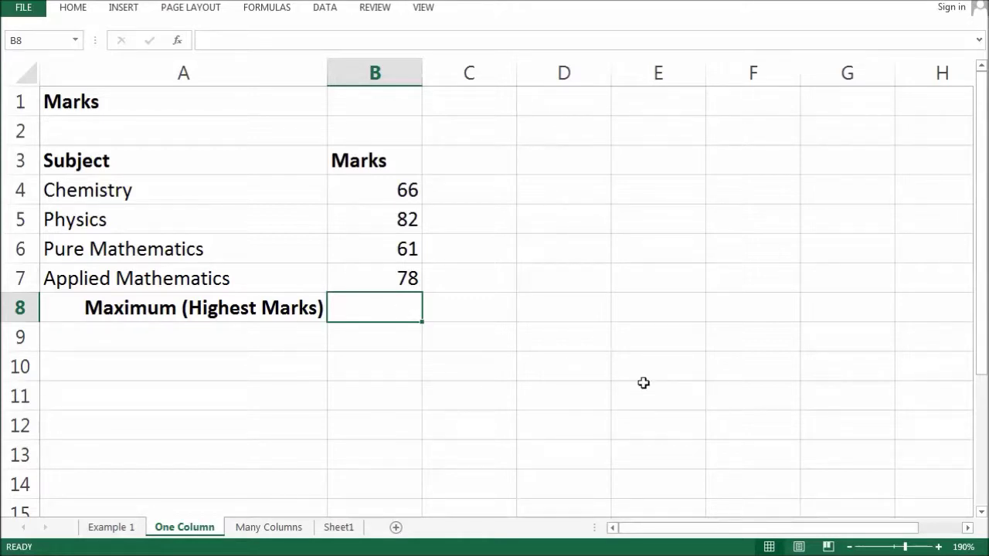
type("=")
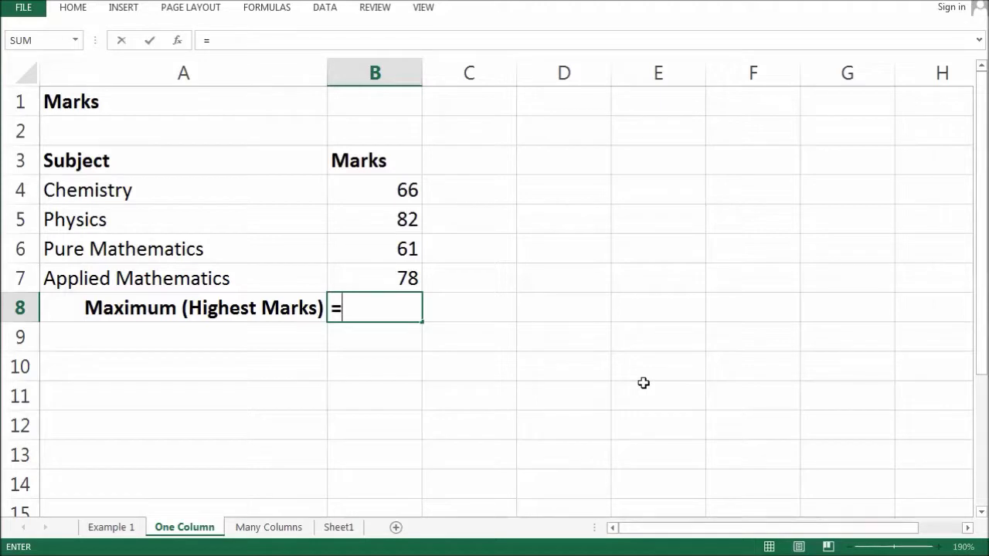
type("MAX(")
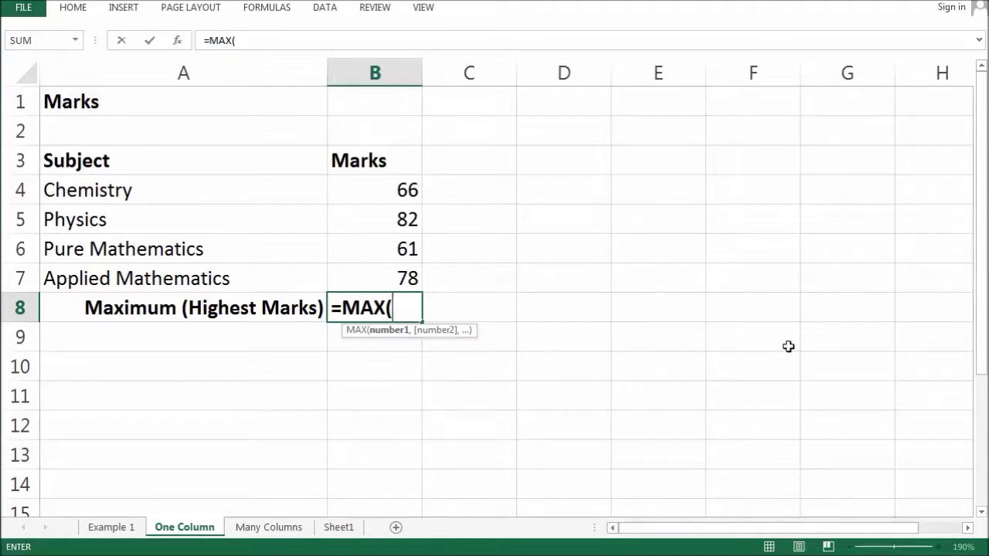
type("B4:")
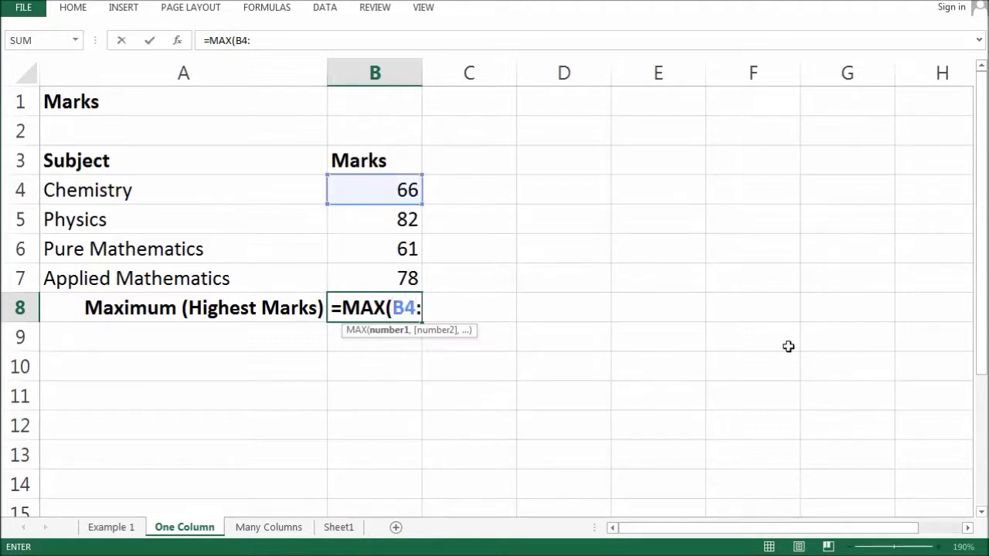
type("B7")
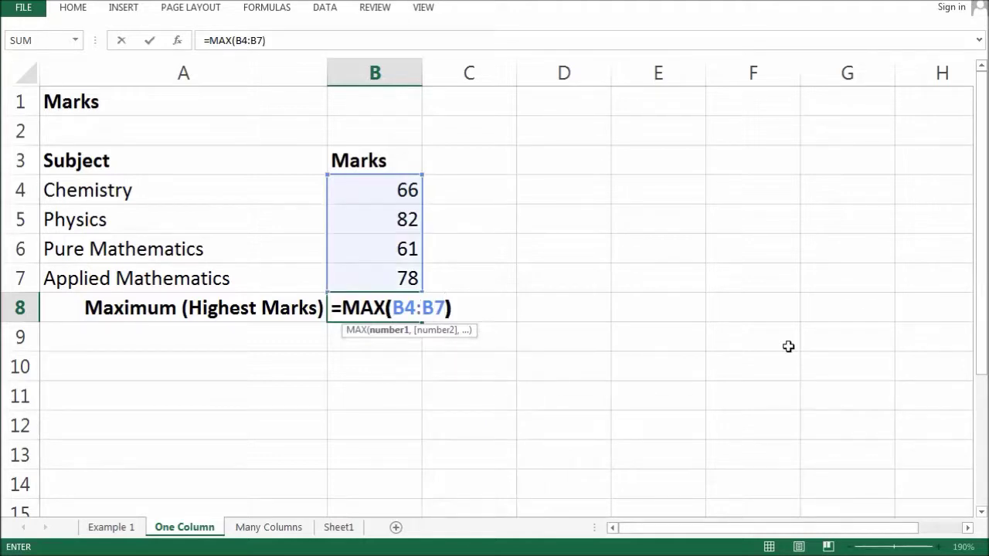
type(")")
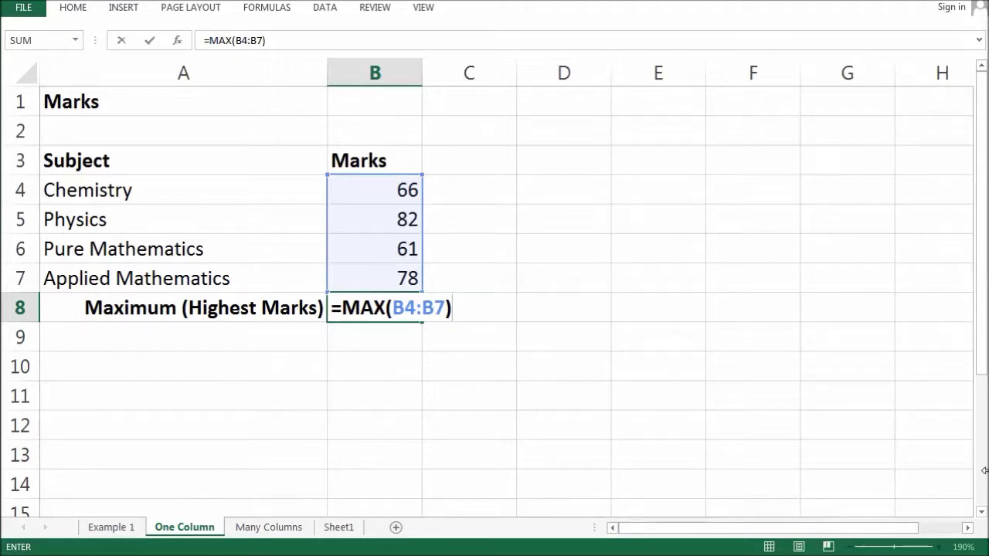
key("Return")
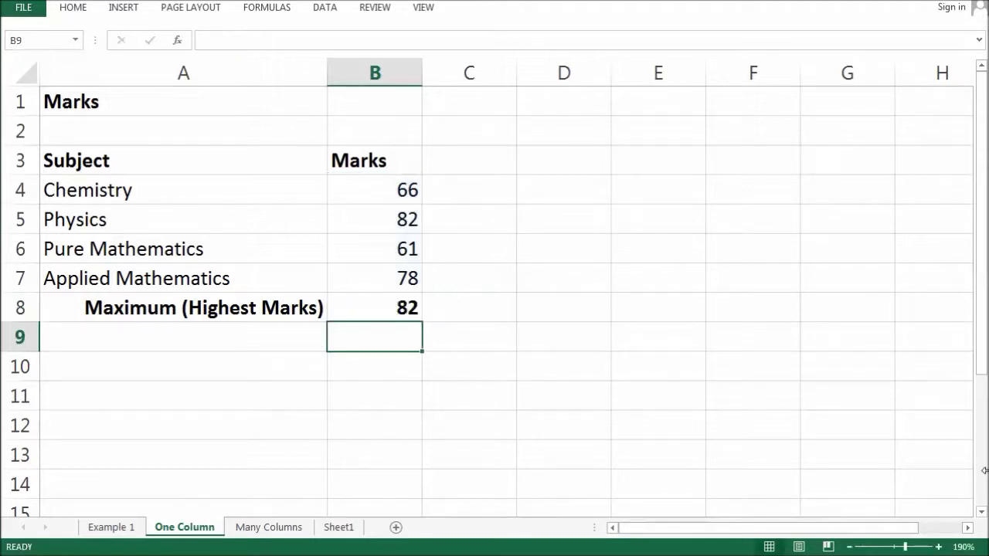
- Compare the maximum result in cell B8 with the Physics marks in B5
left_click(388, 224)
left_click(392, 306)
left_click(388, 211)
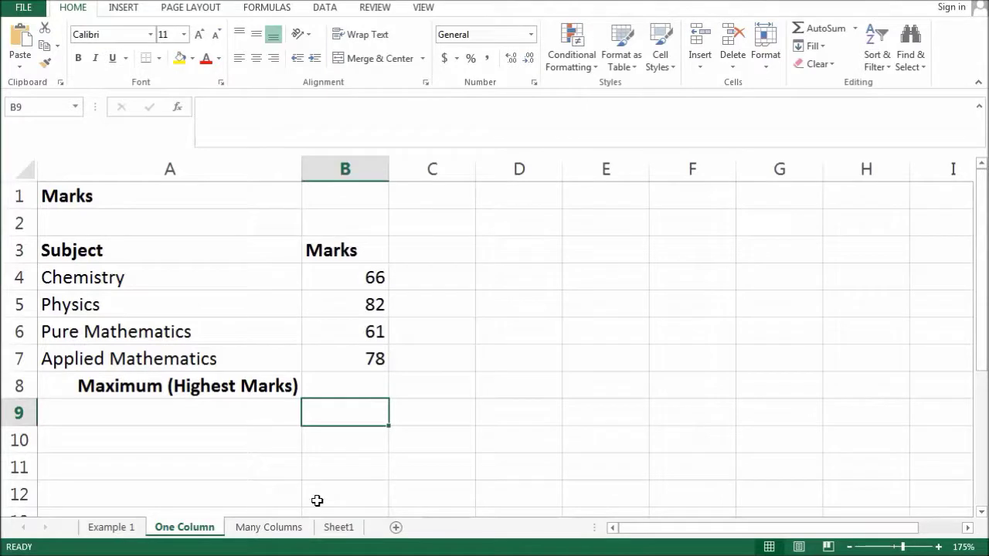
- Select the marks in B4:B7 and inspect the Maximum option among the status bar's display settings
left_click_drag(360, 278, 354, 367)
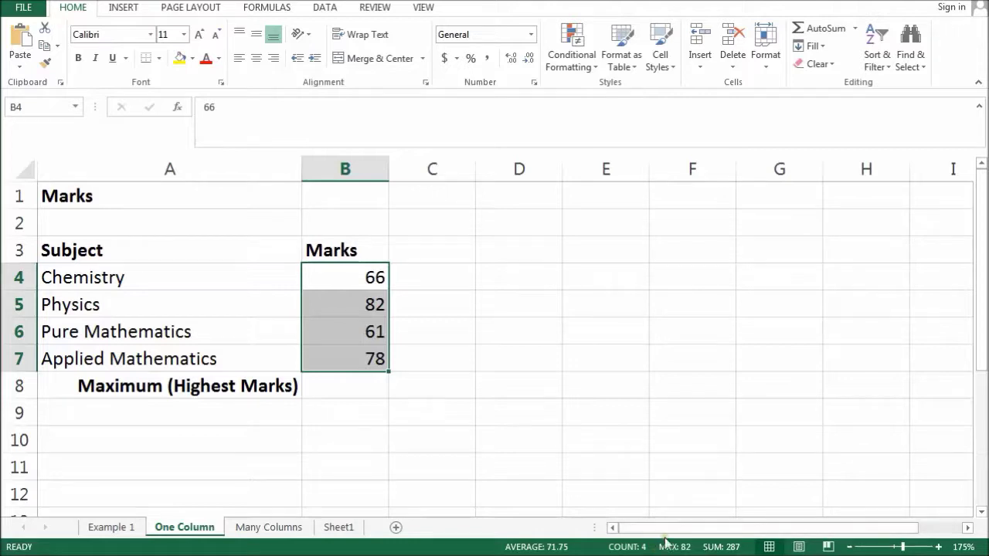
right_click(583, 549)
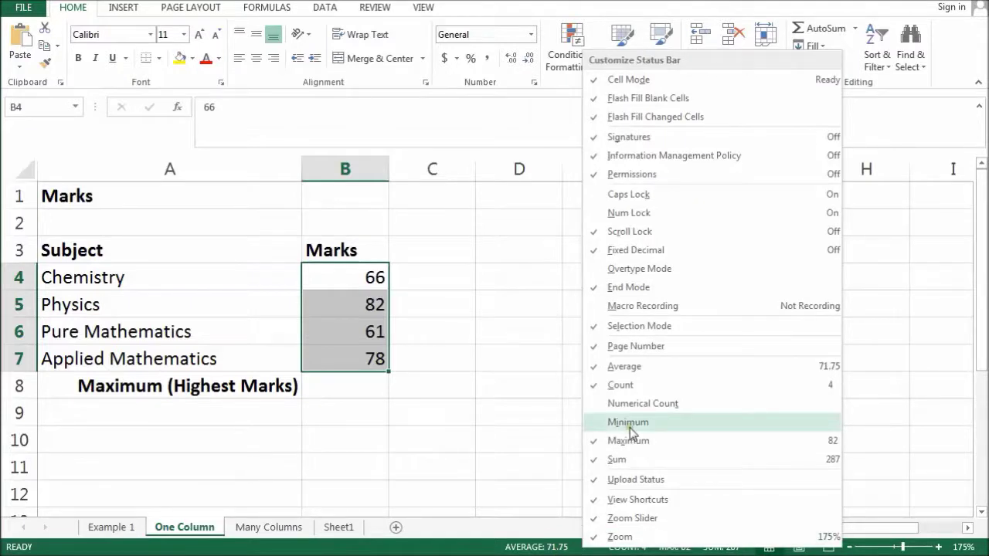
left_click(596, 445)
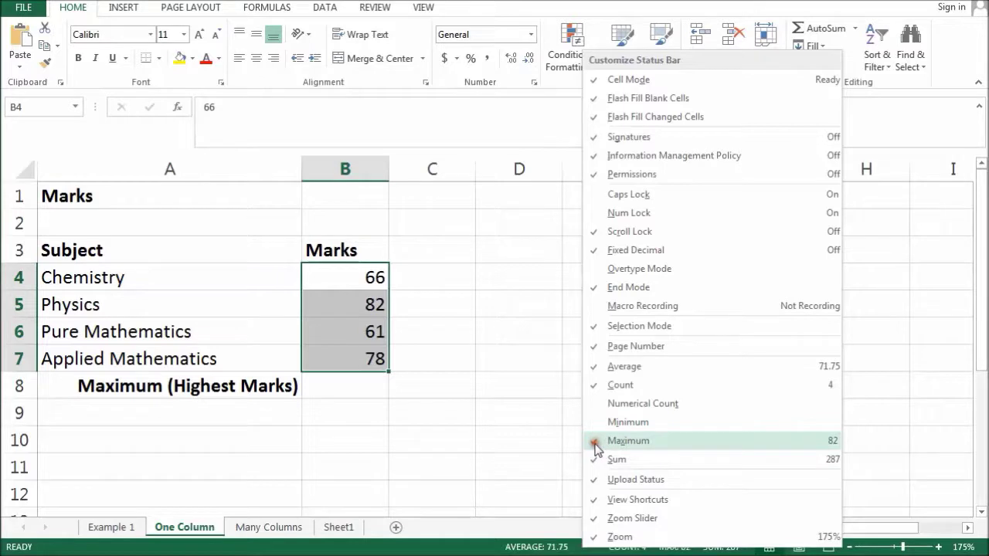
left_click(481, 550)
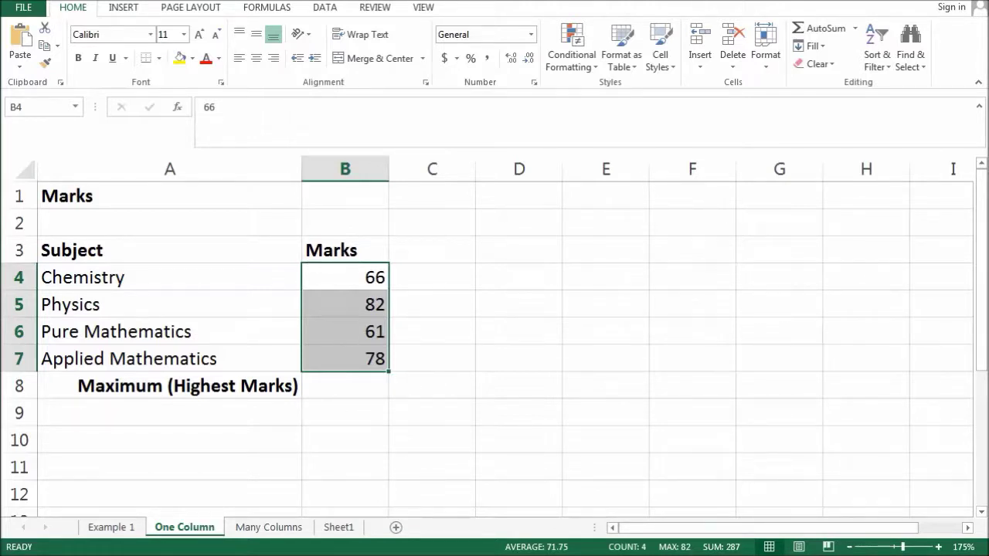
- Add the maximum of the selected marks below them with AutoSum's Max function and compare it with the Physics marks
left_click(856, 29)
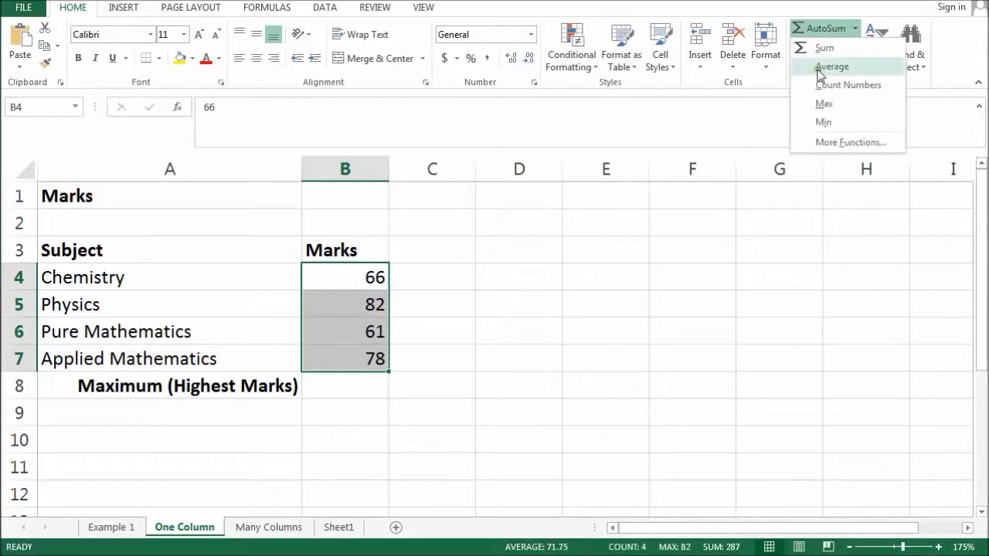
left_click(857, 106)
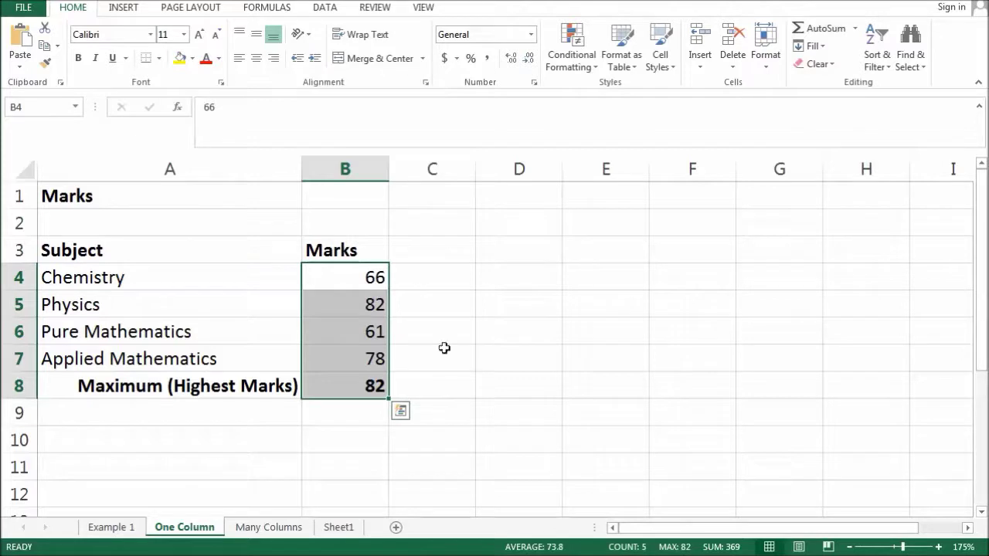
left_click(373, 391)
left_click(360, 305)
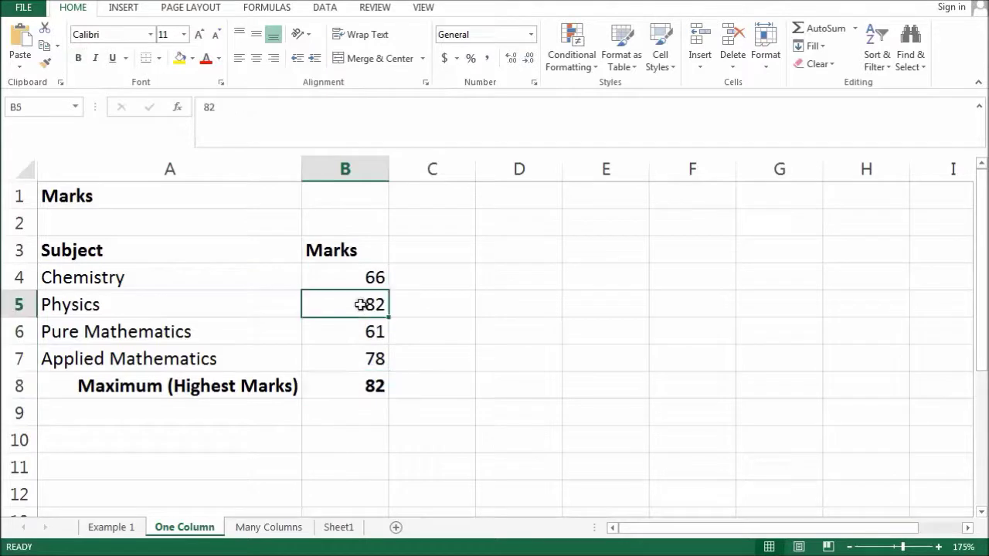
- Clear the maximum formula from cell B8
left_click(360, 386)
key("Delete")
key("Return")
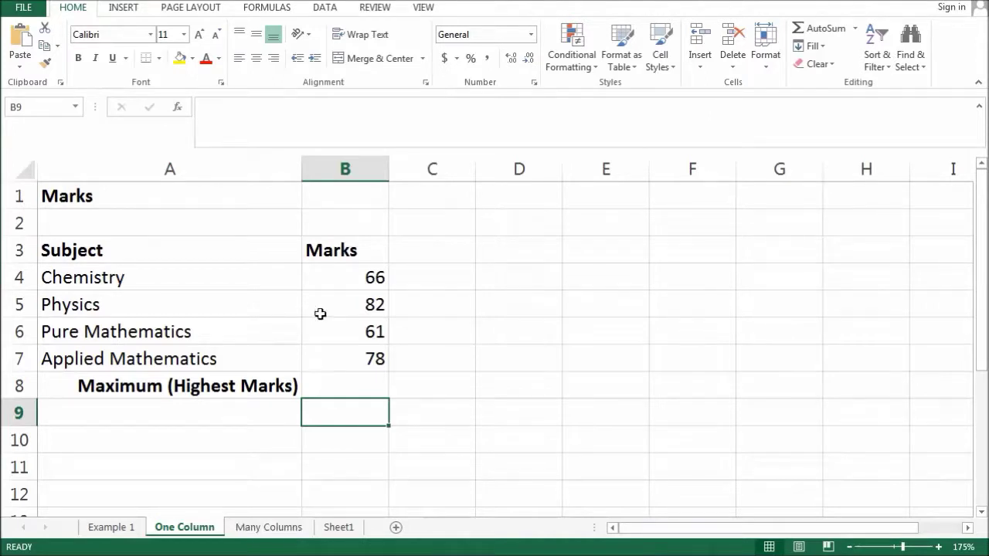
- Insert AutoSum's Max function in the empty cell B8 over the range B4:B7
left_click(350, 386)
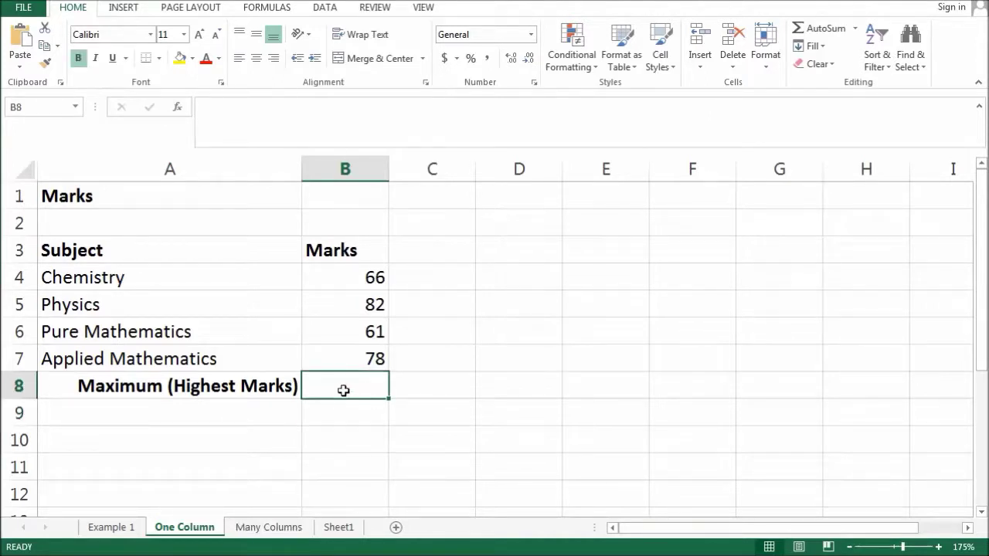
left_click(856, 29)
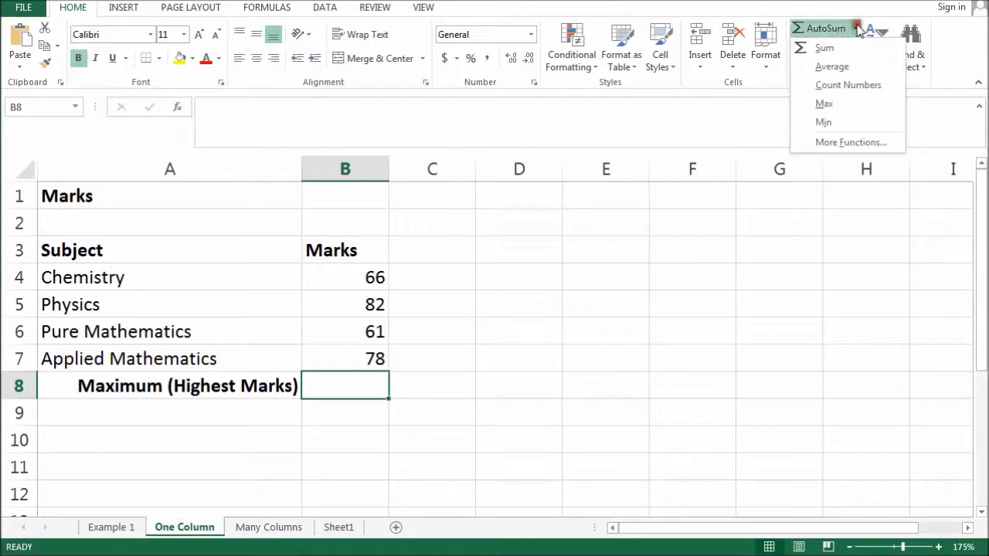
left_click(862, 108)
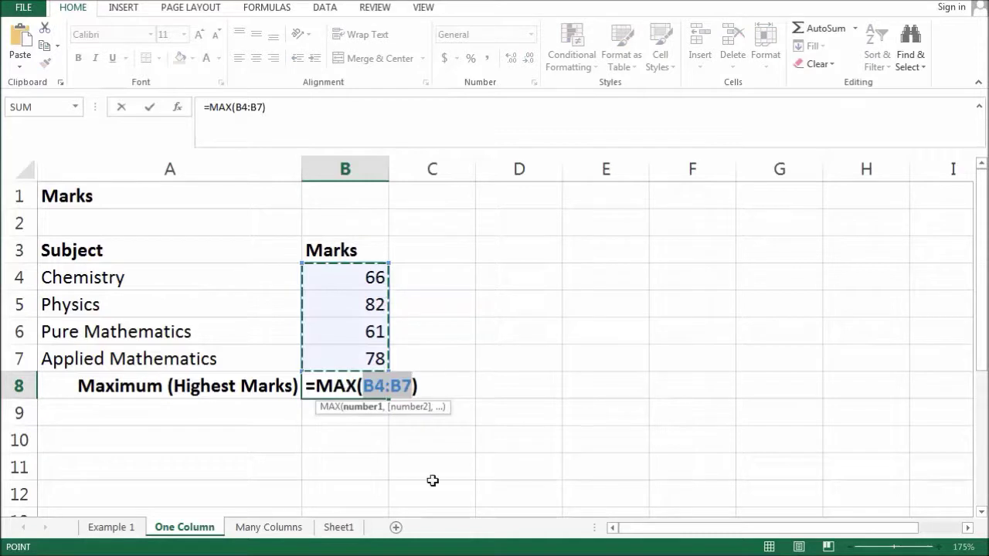
left_click_drag(377, 276, 371, 364)
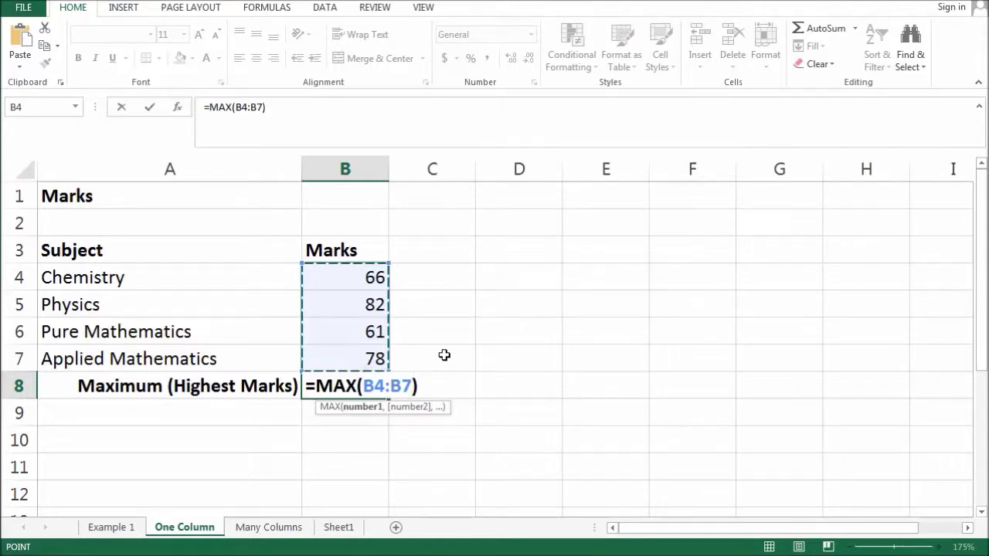
key("Return")
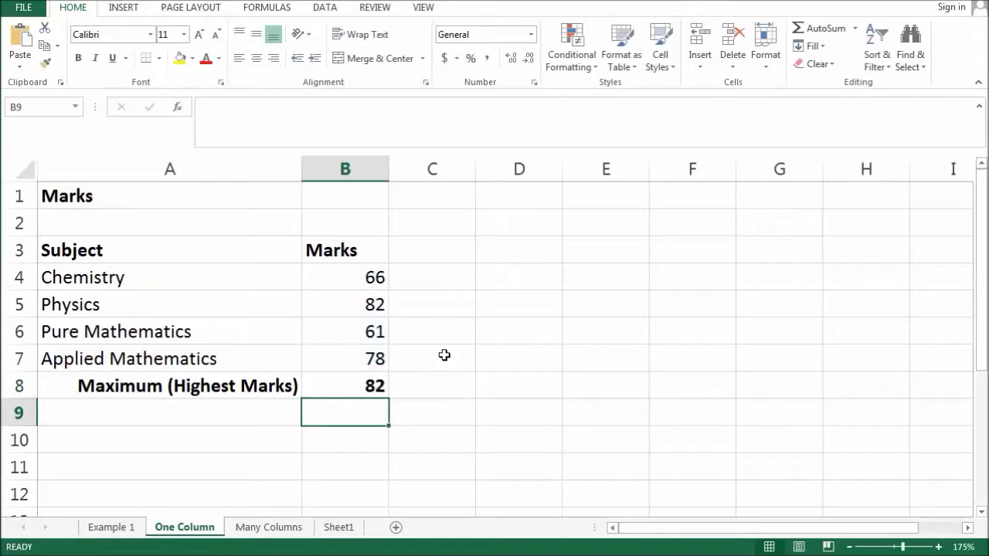
- Examine the MAX formula in cell B8 and its range argument B4:B7, leaving the formula as it is
left_click(363, 387)
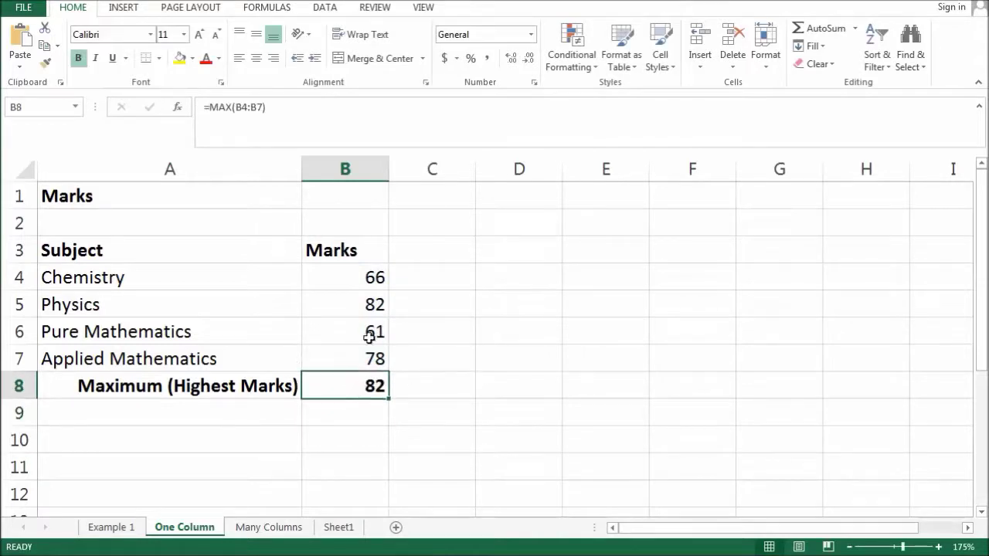
left_click(363, 295)
left_click(351, 386)
double_click(352, 386)
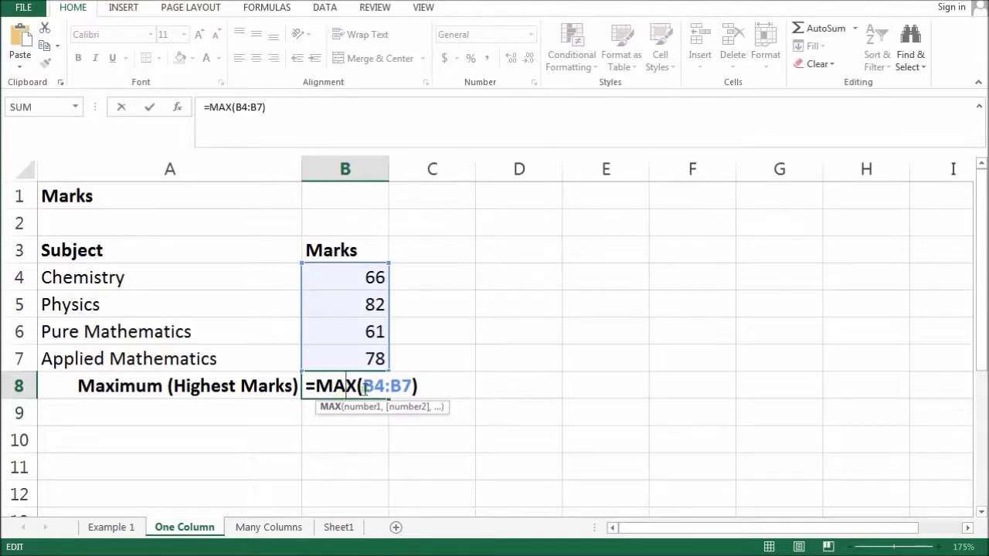
left_click_drag(361, 386, 430, 456)
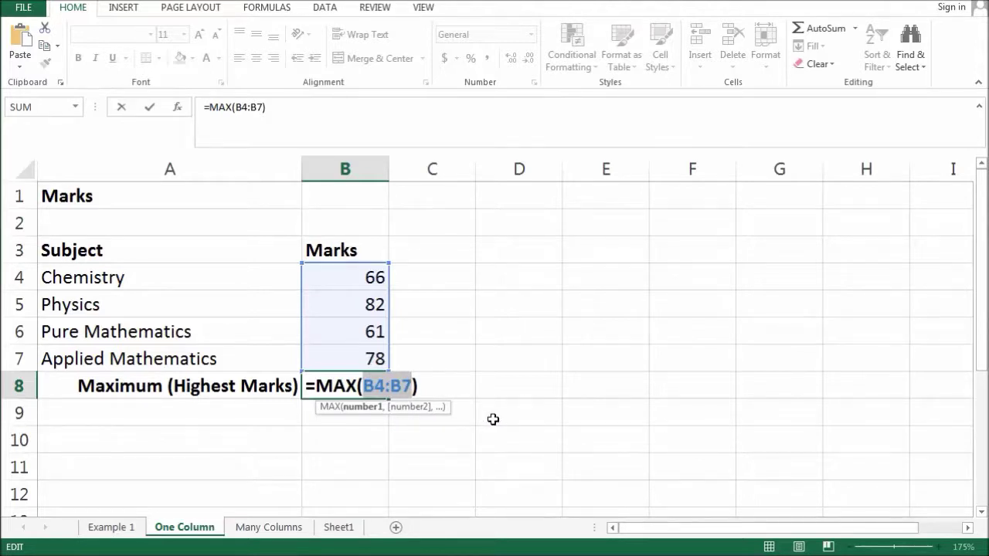
key("Return")
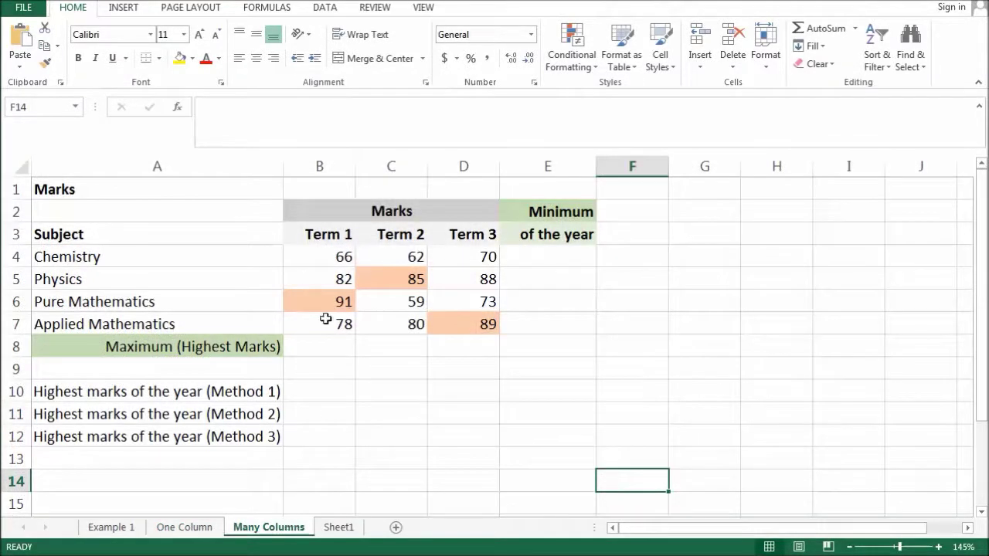
- On the Many Columns sheet, examine the Term 1, Term 2 and Term 3 marks and the maximum cells beneath them
left_click_drag(332, 234, 346, 324)
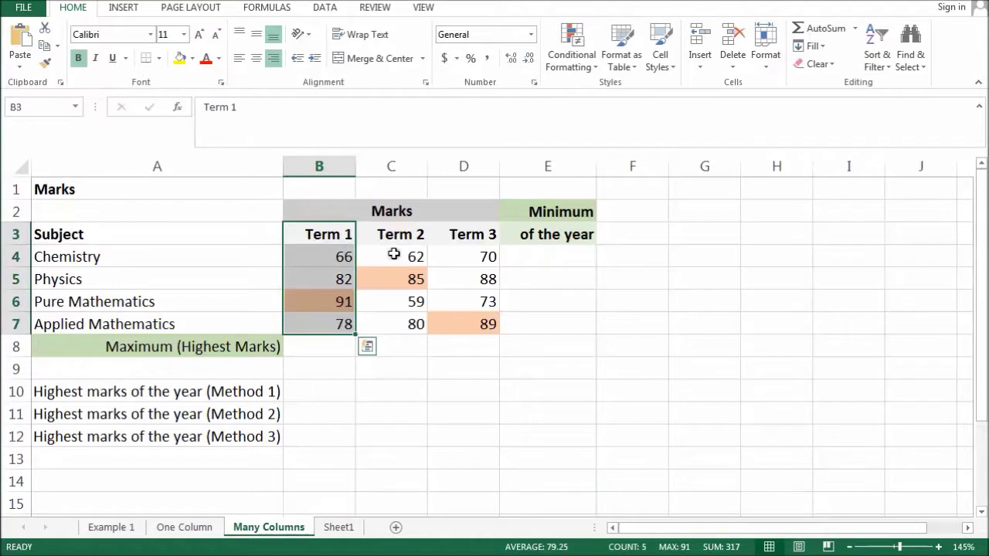
left_click_drag(410, 237, 407, 325)
left_click_drag(482, 234, 468, 330)
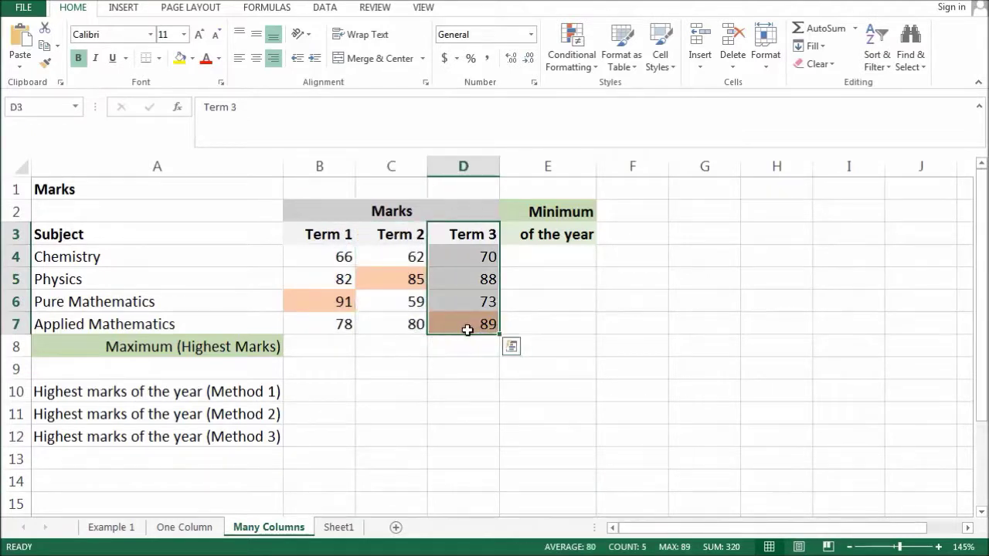
left_click(322, 346)
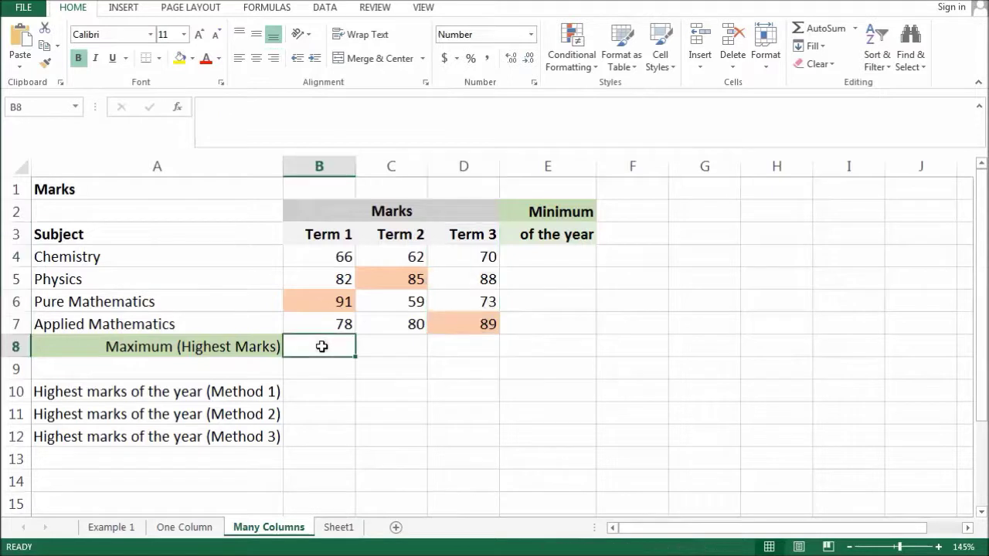
left_click(380, 347)
left_click(462, 349)
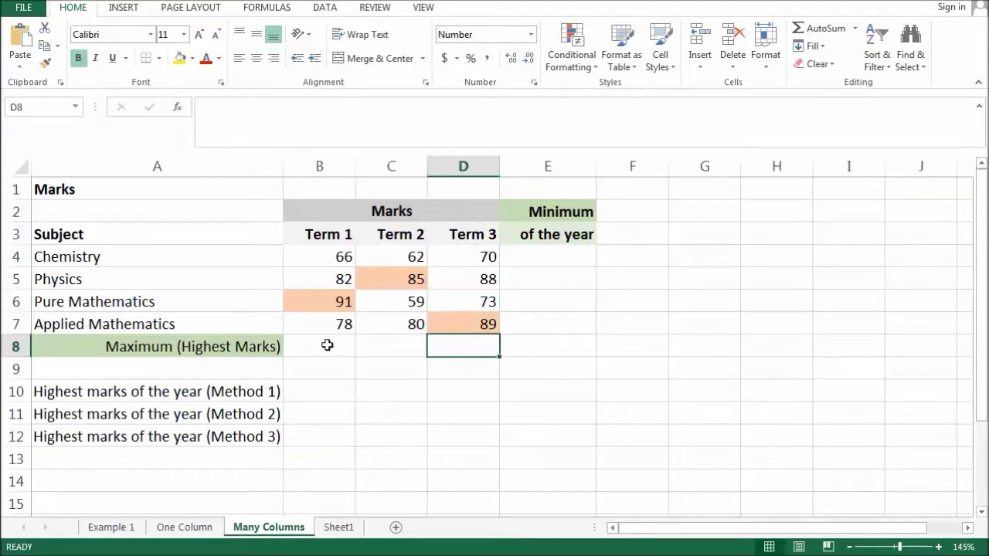
- Insert AutoSum's Max function in cell B8 for the Term 1 marks in B4:B7
left_click_drag(331, 260, 335, 325)
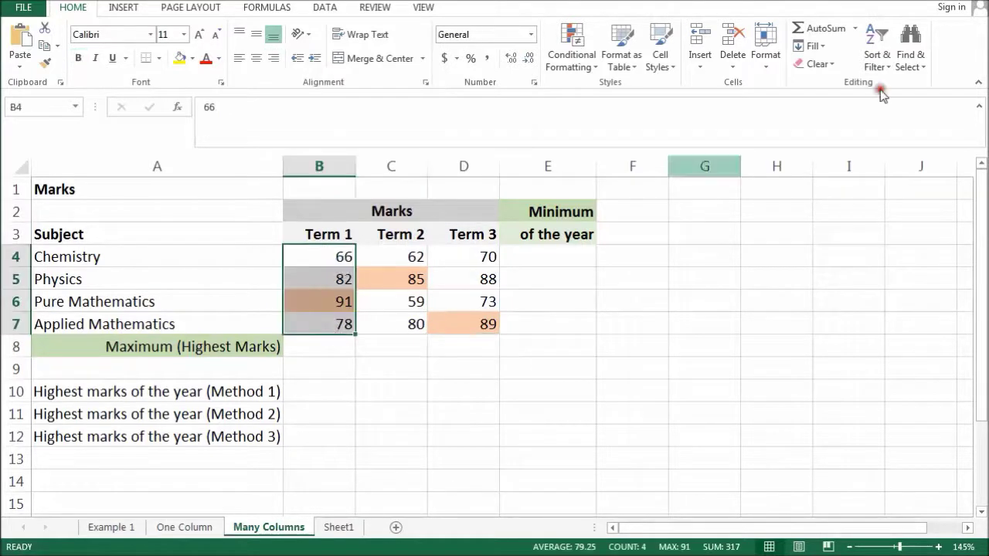
left_click(332, 343)
left_click(854, 28)
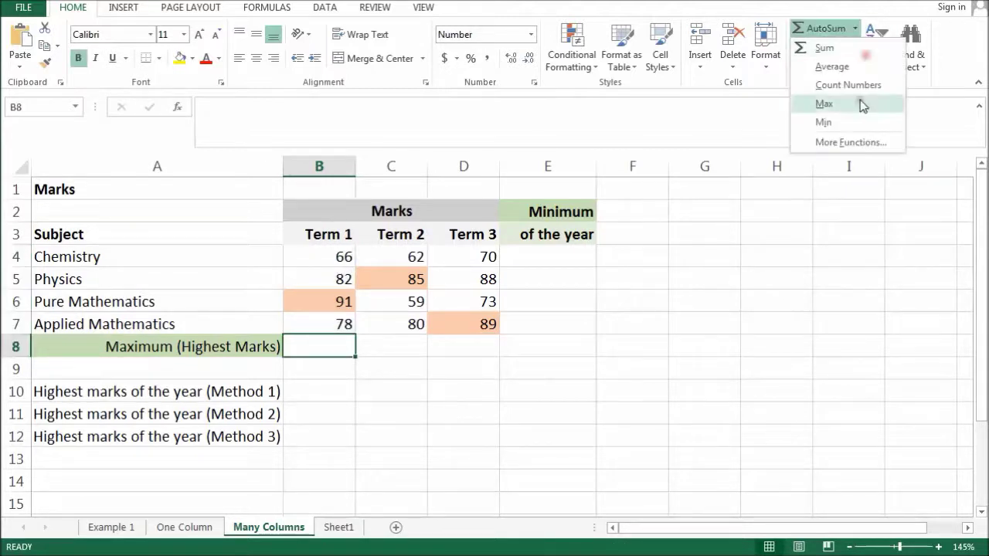
left_click(830, 109)
key("Return")
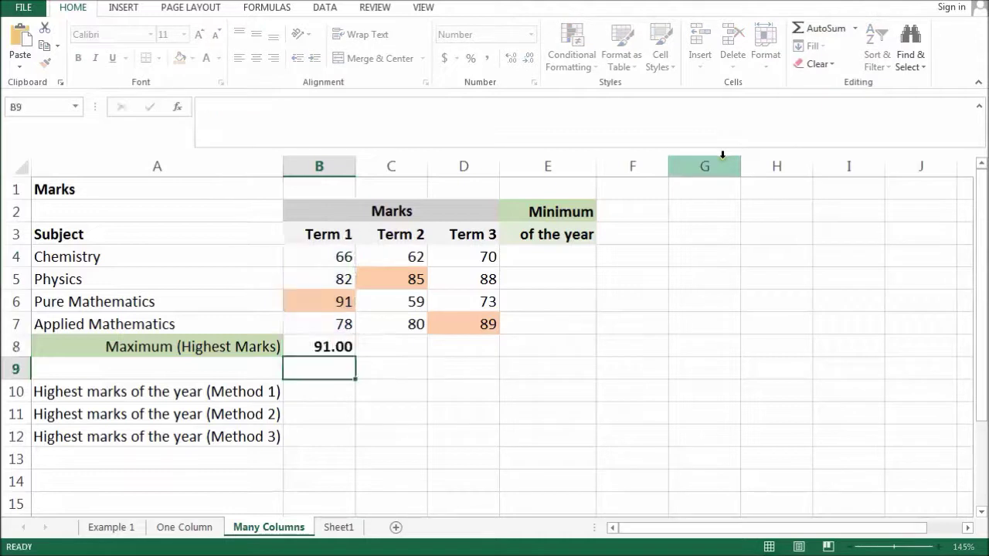
- Add AutoSum's Max beneath the Term 2 and Term 3 marks in C4:D7 together, and check the formulas in row 8
left_click_drag(415, 255, 477, 317)
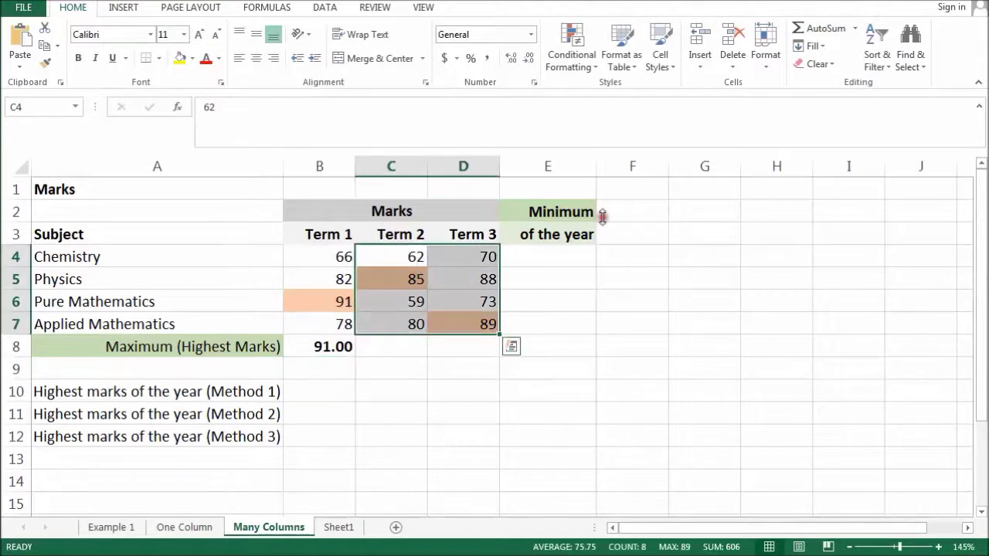
left_click(856, 28)
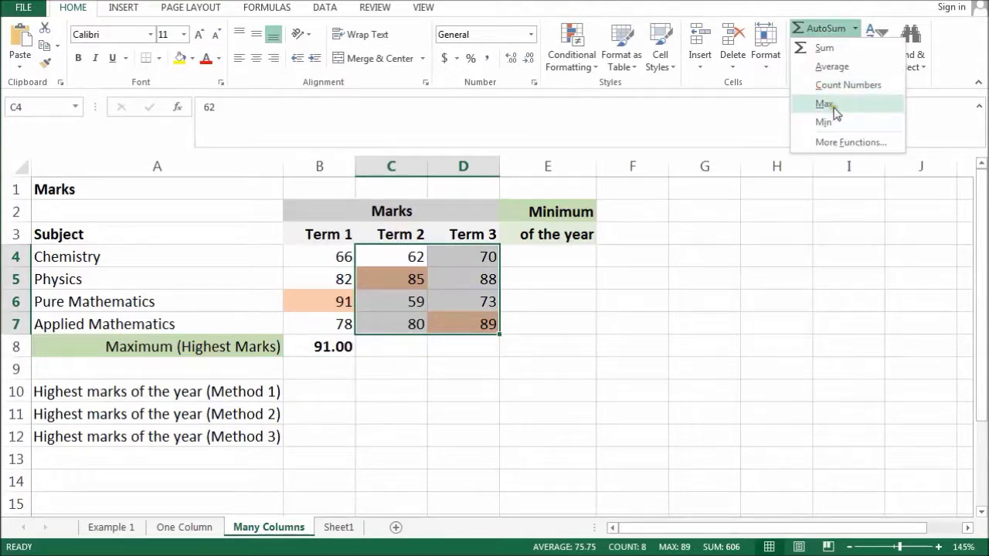
left_click(833, 106)
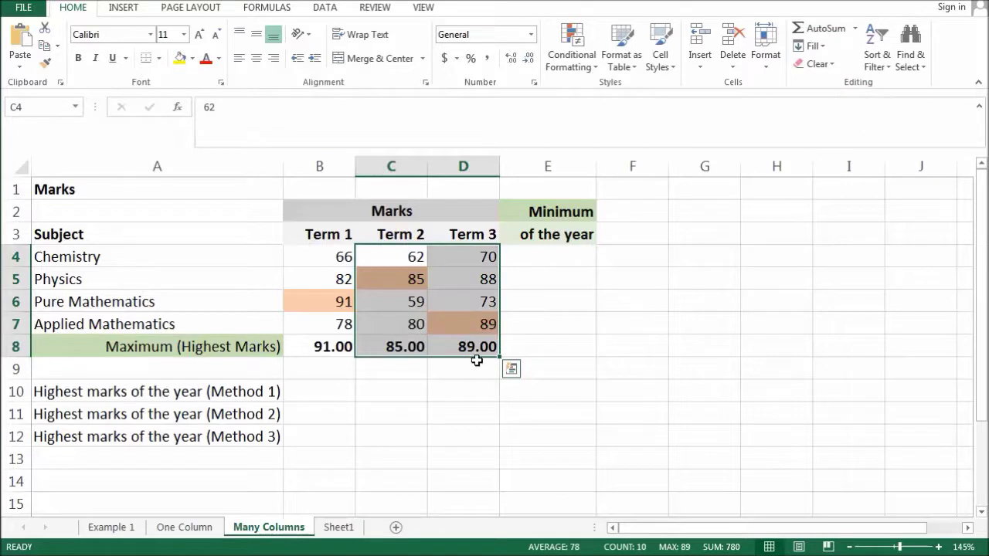
left_click(331, 347)
left_click(407, 347)
left_click(466, 347)
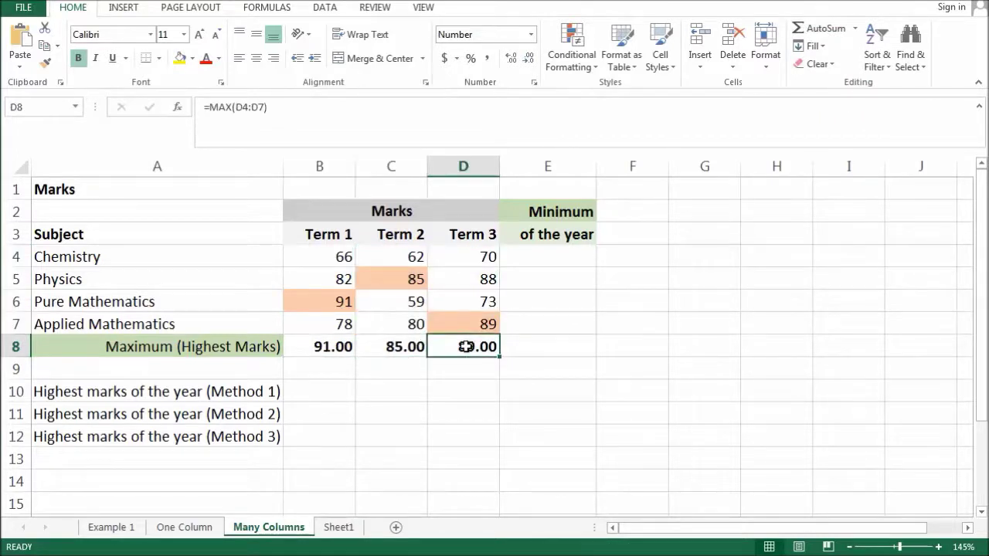
- Insert AutoSum's Max for the Chemistry marks in B4:D4, placing the formula in cell E4
left_click_drag(315, 257, 466, 258)
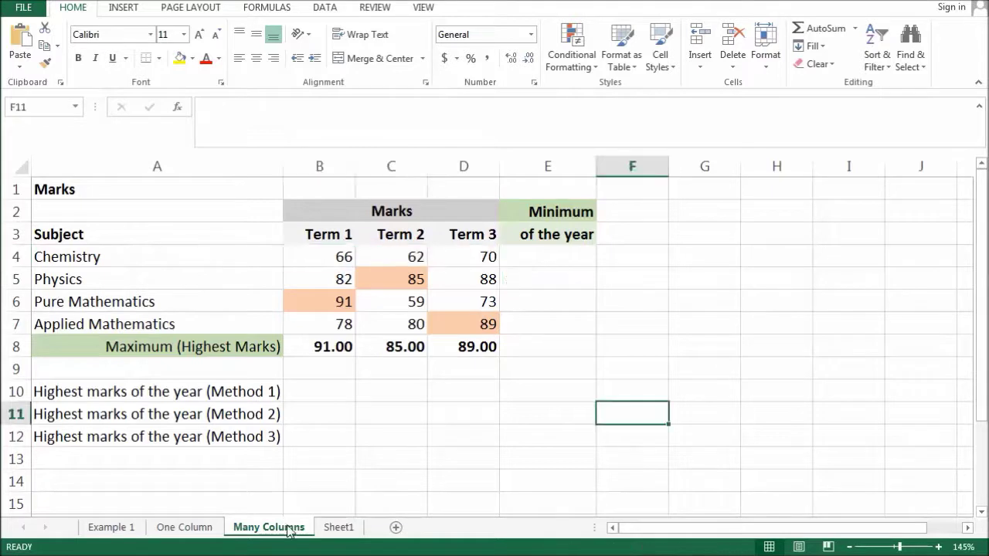
left_click_drag(327, 258, 486, 260)
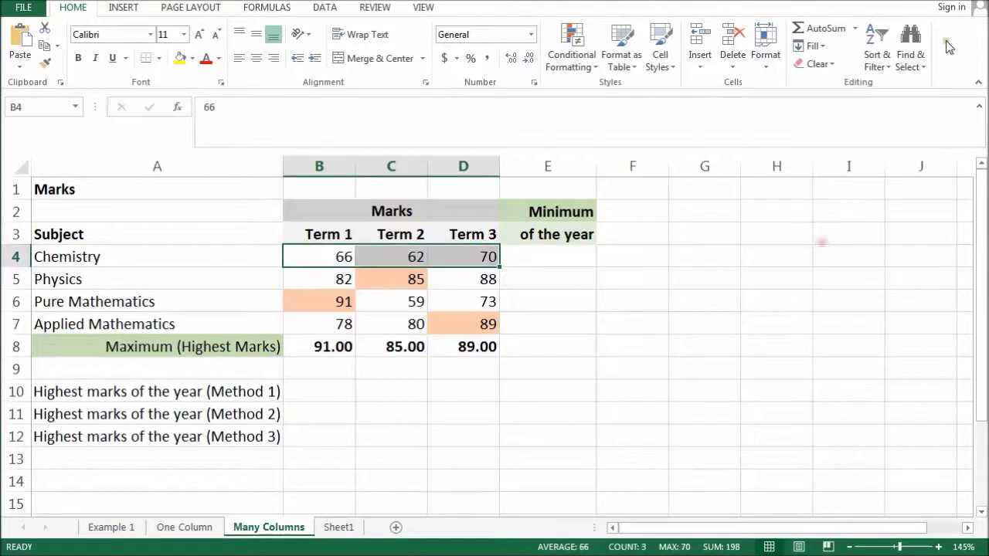
left_click(855, 31)
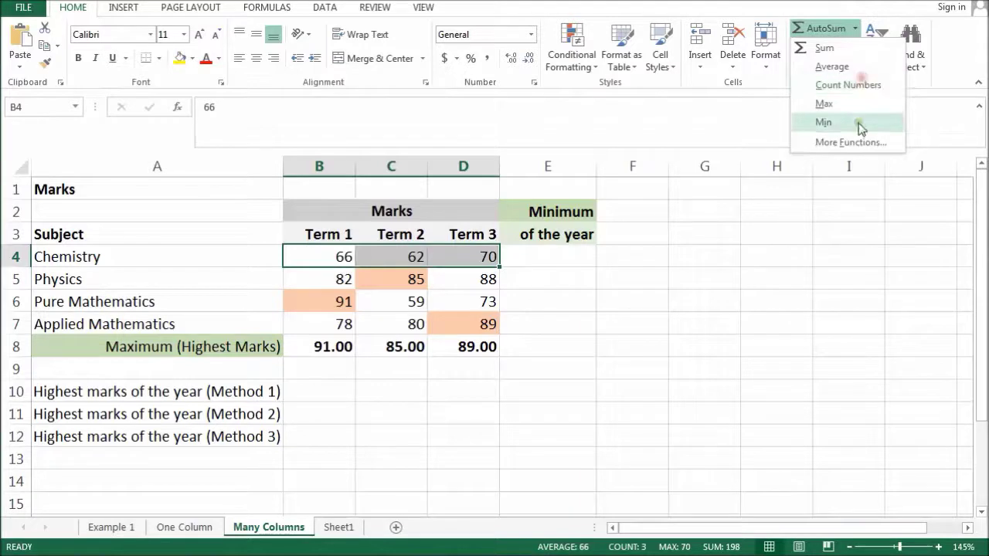
left_click(824, 103)
left_click(657, 248)
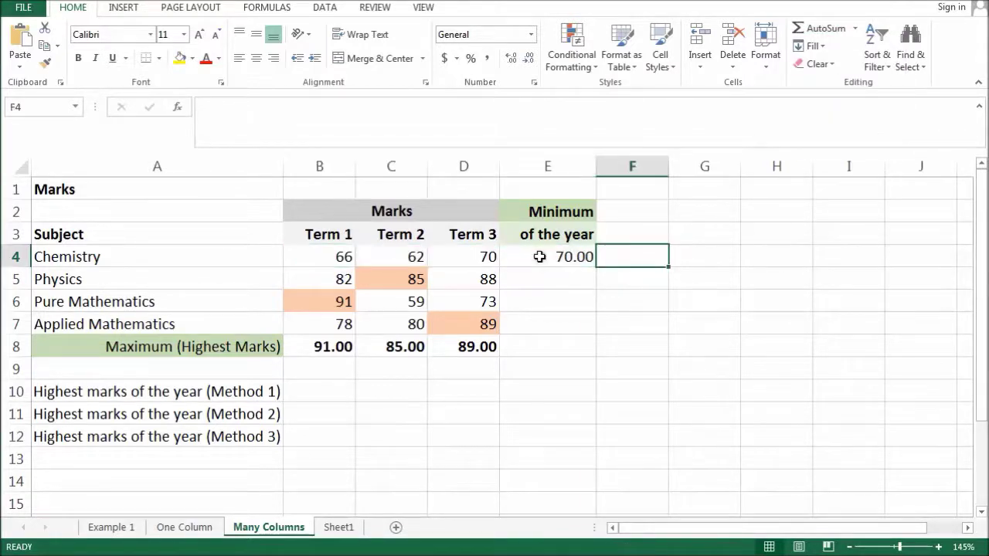
left_click(538, 257)
left_click(112, 252)
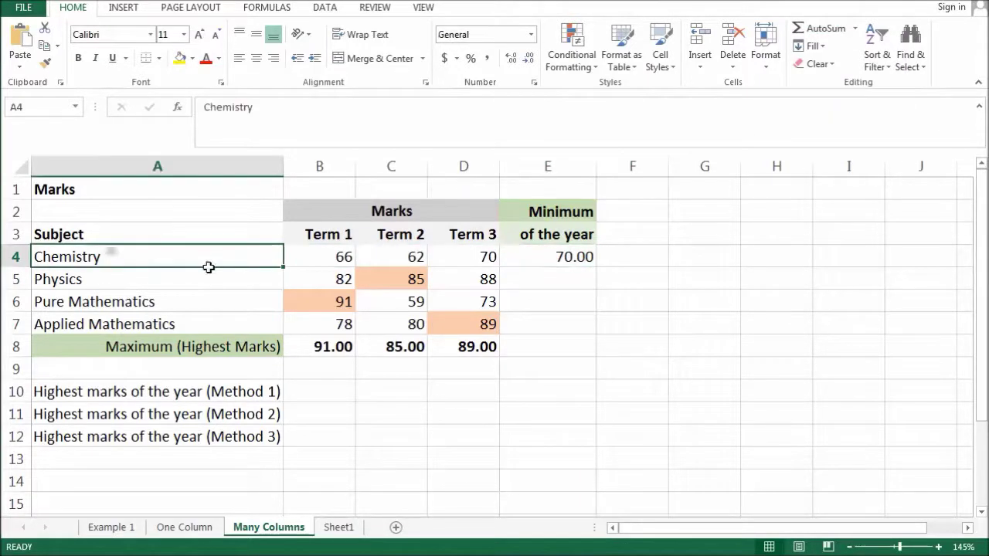
- Fill the E4 maximum formula down to E7 and compare the subject maximums with the highlighted marks
left_click(554, 256)
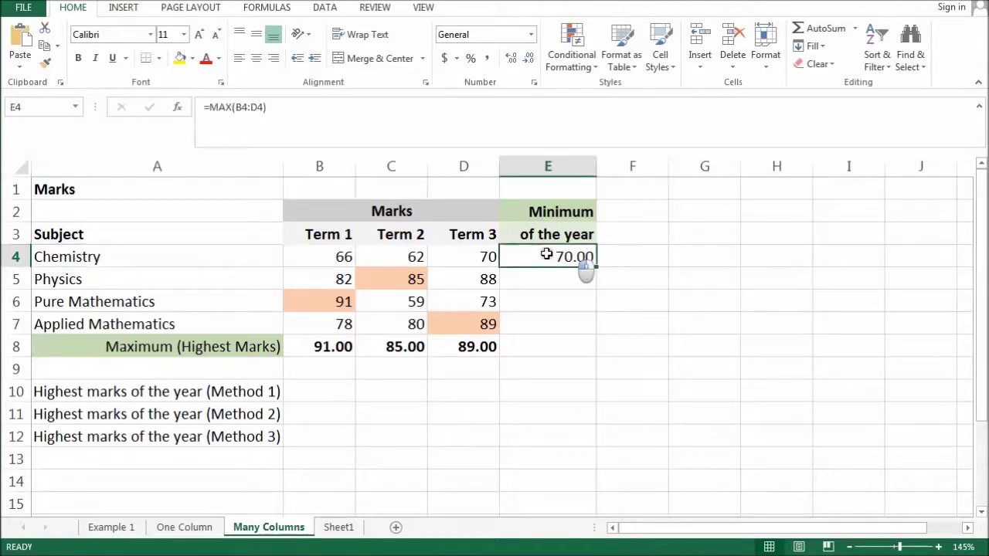
left_click_drag(595, 266, 581, 331)
left_click(642, 329)
left_click(485, 328)
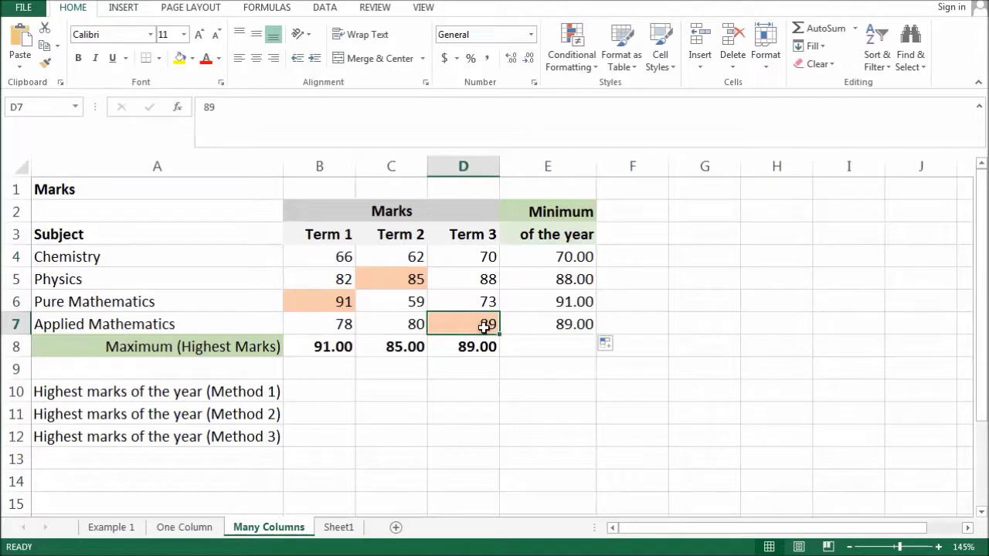
left_click(343, 301)
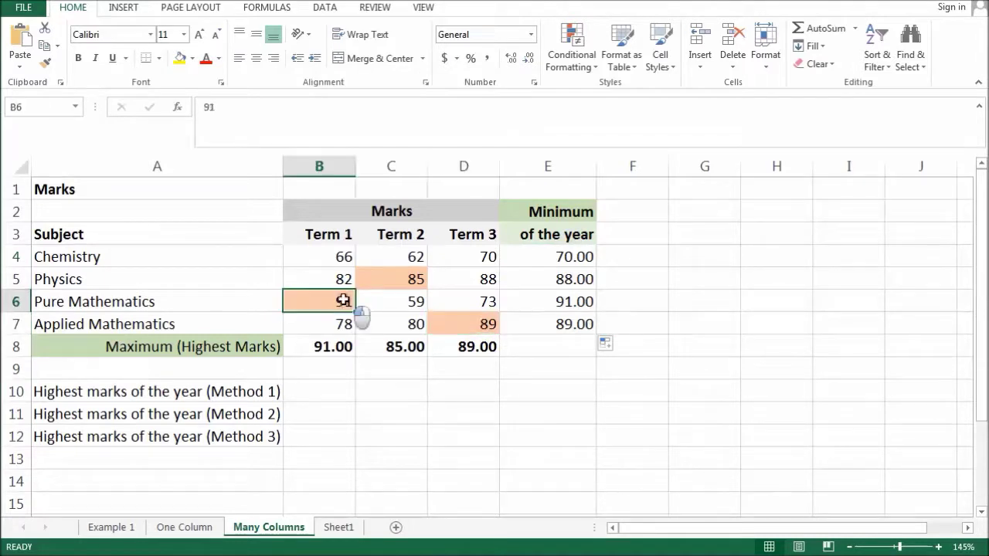
left_click(544, 303)
left_click(398, 278)
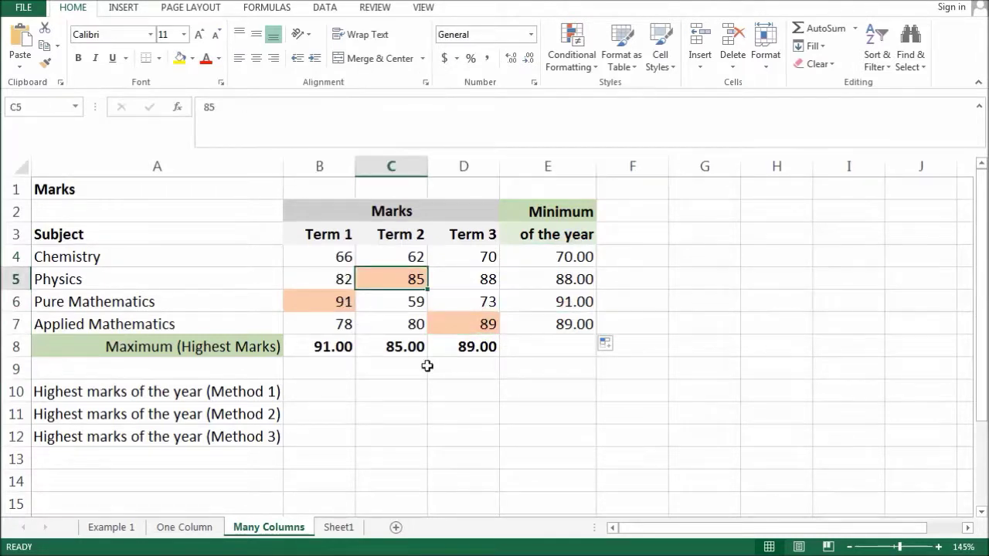
- Insert AutoSum's Max in cell B10 for Method 1, over all the term marks in B4:D7
left_click(323, 396)
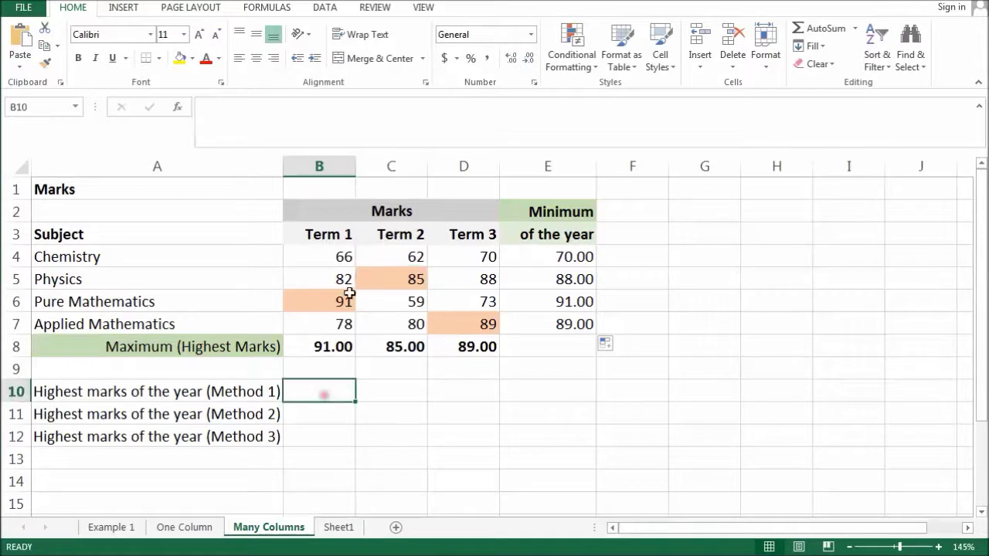
left_click_drag(330, 255, 503, 324)
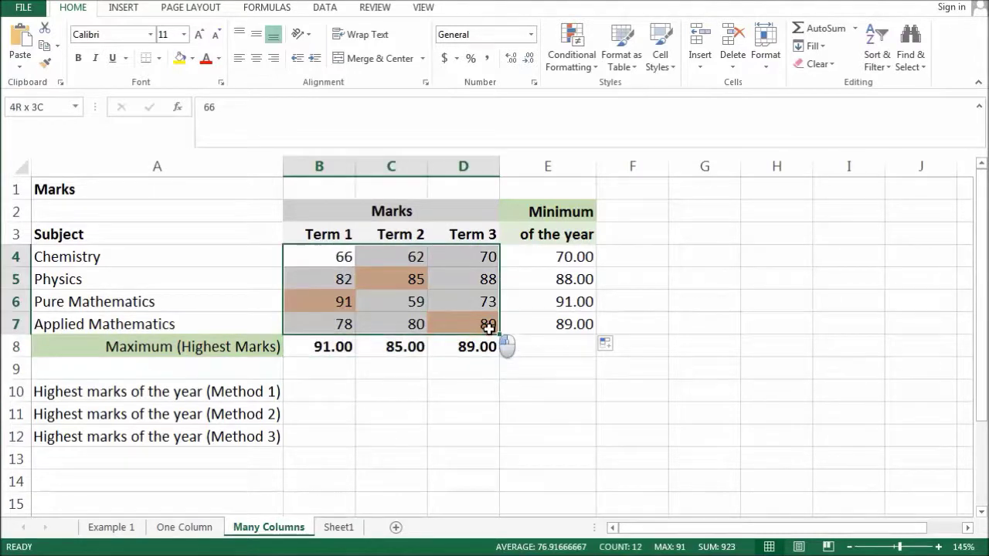
left_click(548, 413)
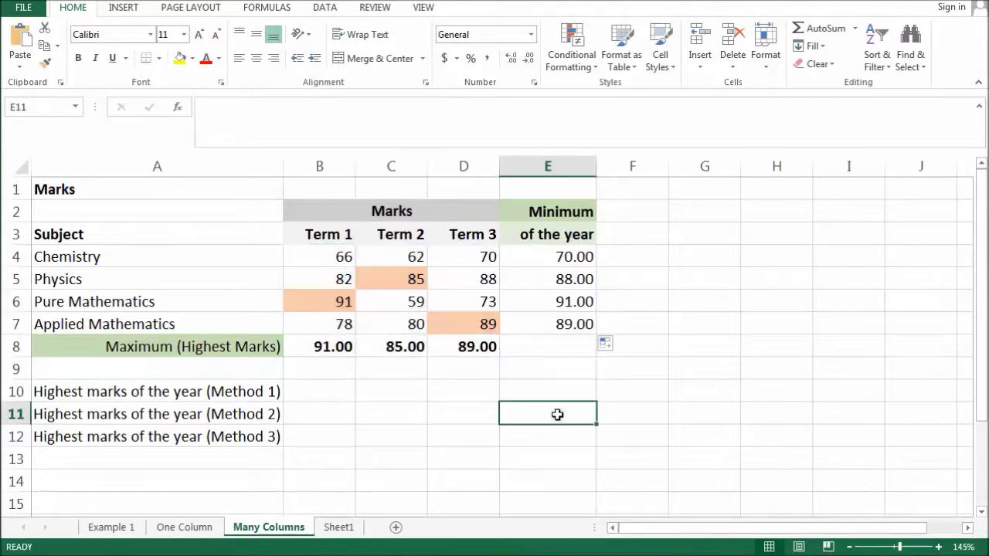
left_click(315, 393)
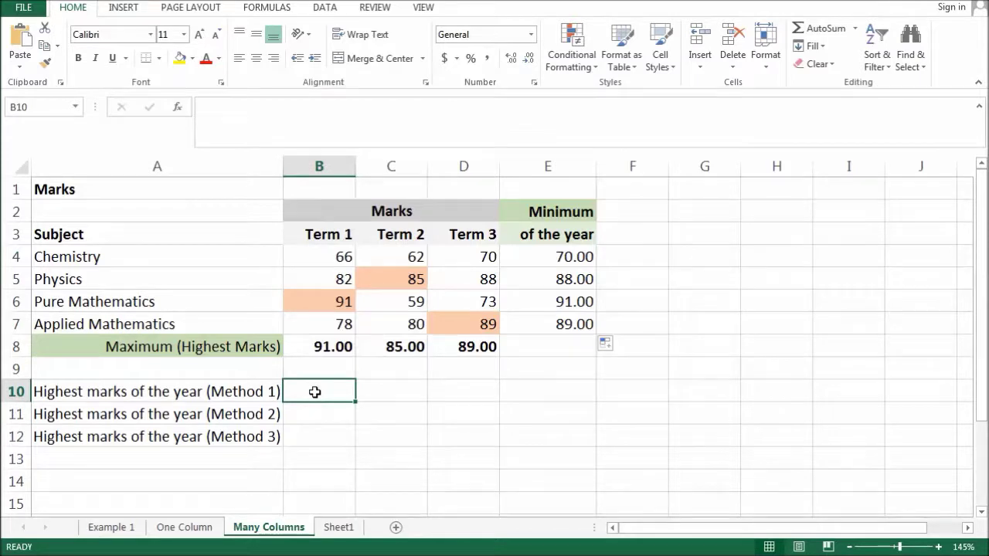
left_click(855, 28)
left_click(836, 107)
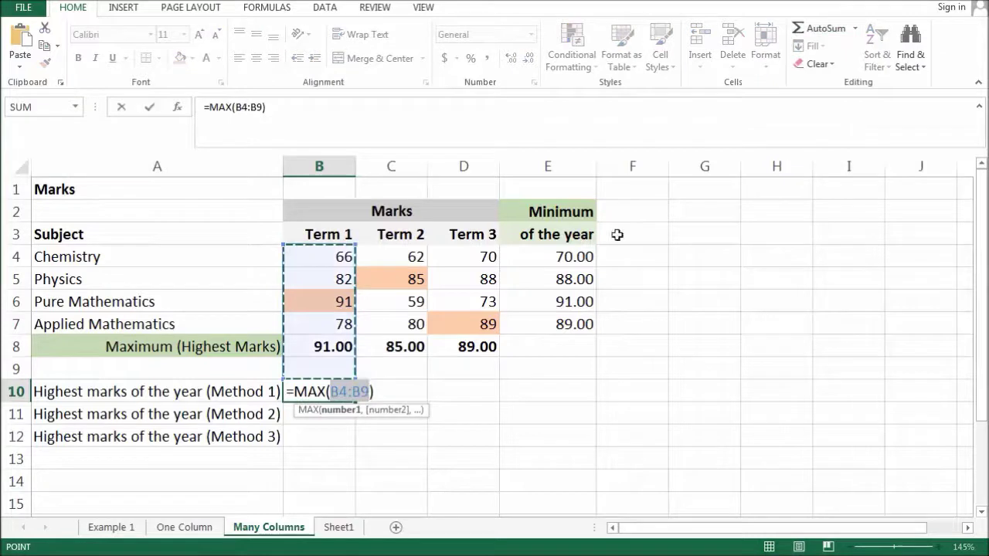
left_click_drag(324, 251, 481, 323)
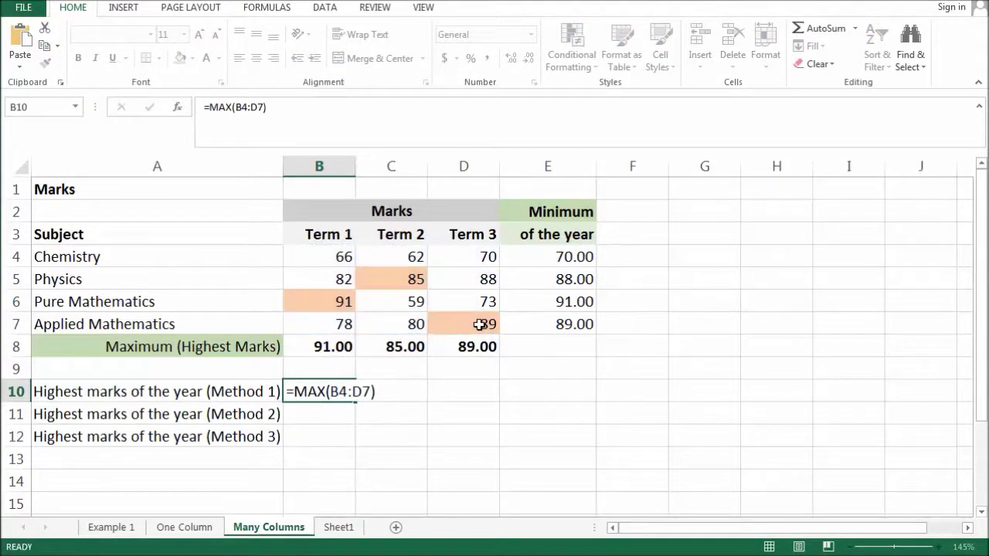
key("Return")
left_click(321, 395)
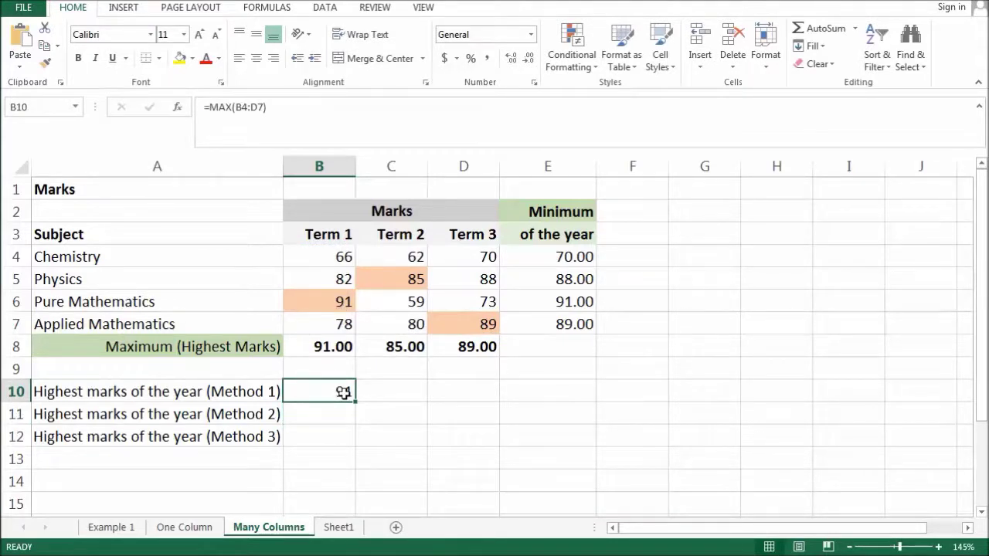
key("Return")
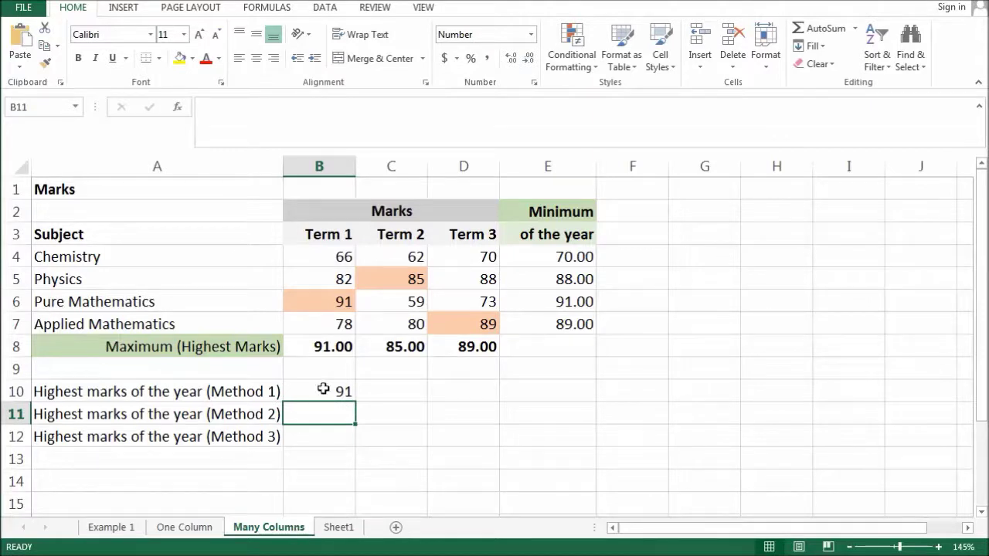
- Insert AutoSum's Max in cell B11 for Method 2, over the term maximums in B8:D8
left_click_drag(315, 348, 335, 347)
left_click(468, 347)
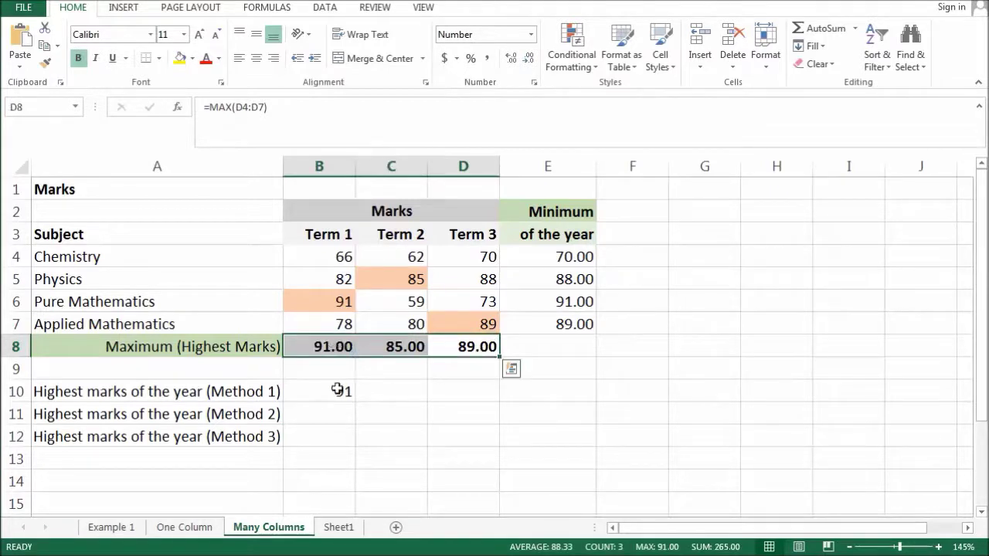
left_click(318, 416)
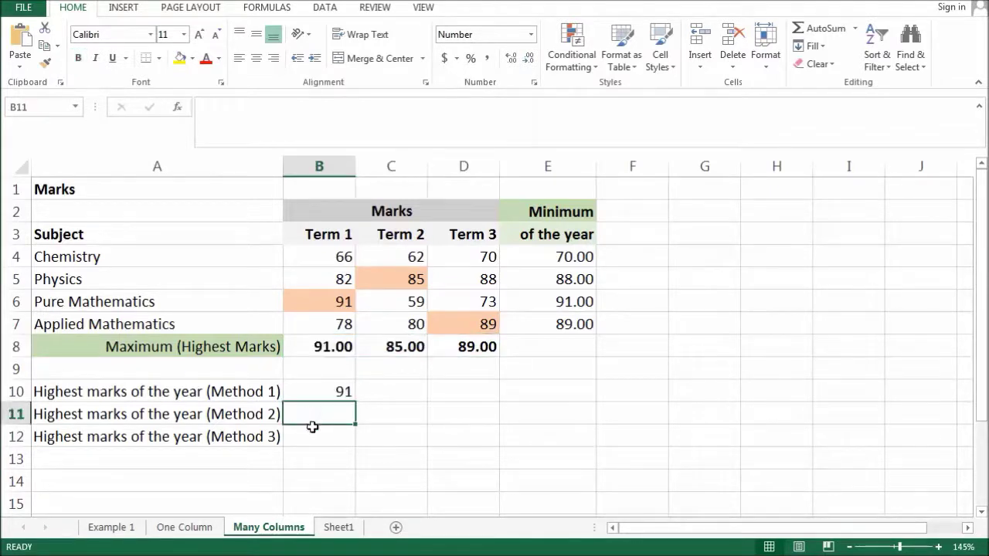
left_click(855, 29)
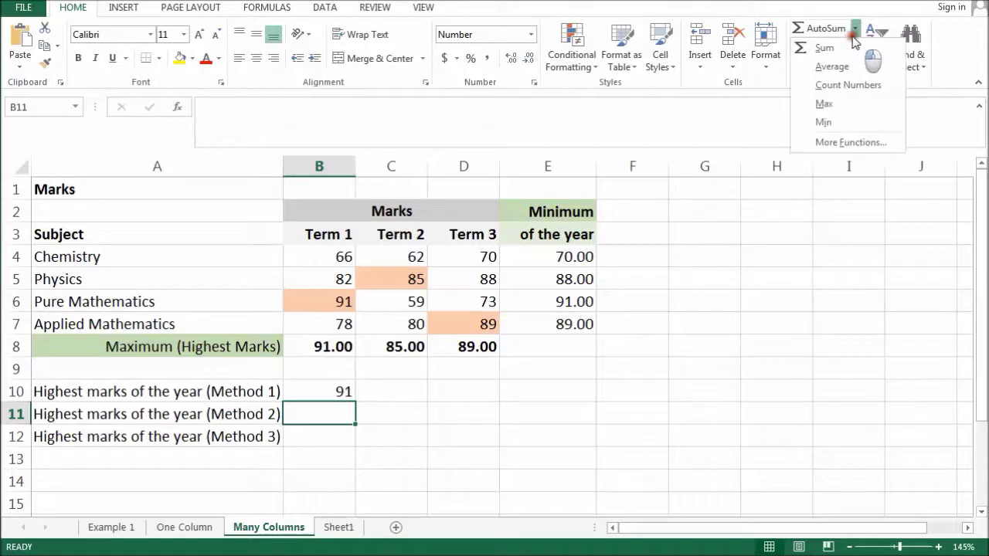
left_click(826, 105)
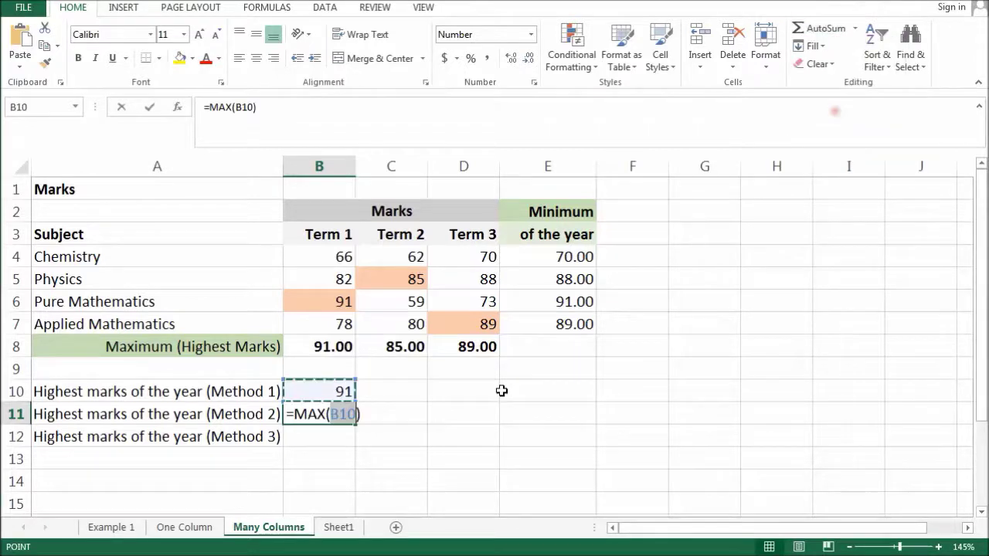
left_click_drag(333, 347, 452, 349)
key("Return")
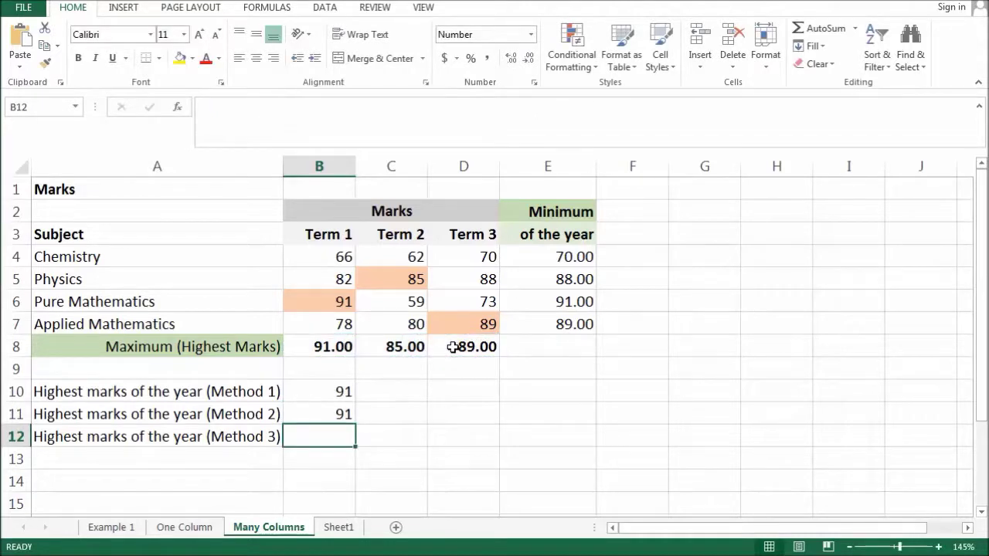
- Insert AutoSum's Max in cell B12 for Method 3, with the term maximums B8, C8 and D8 as separate comma-separated arguments
left_click(326, 349)
left_click(407, 345)
left_click(477, 340)
left_click(386, 346)
left_click(321, 347)
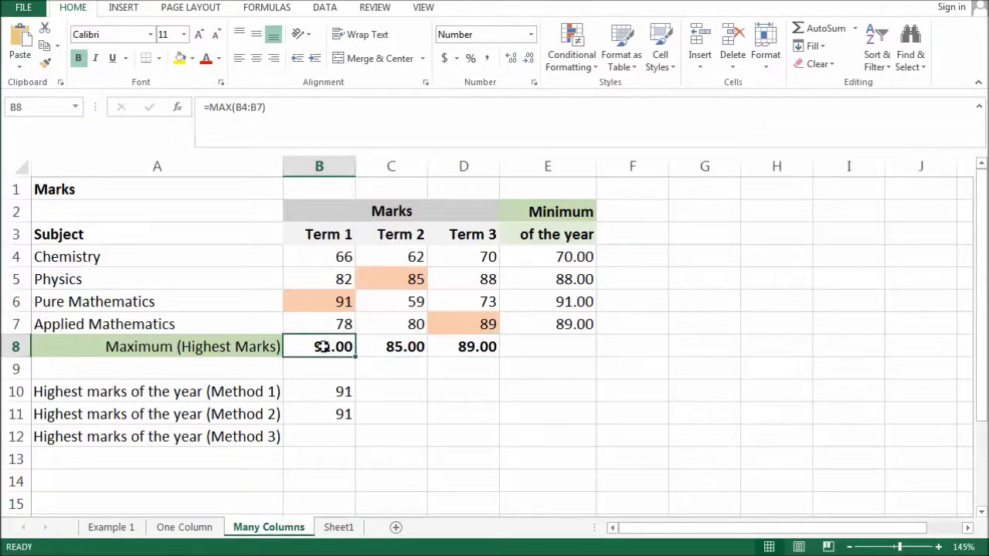
left_click(329, 436)
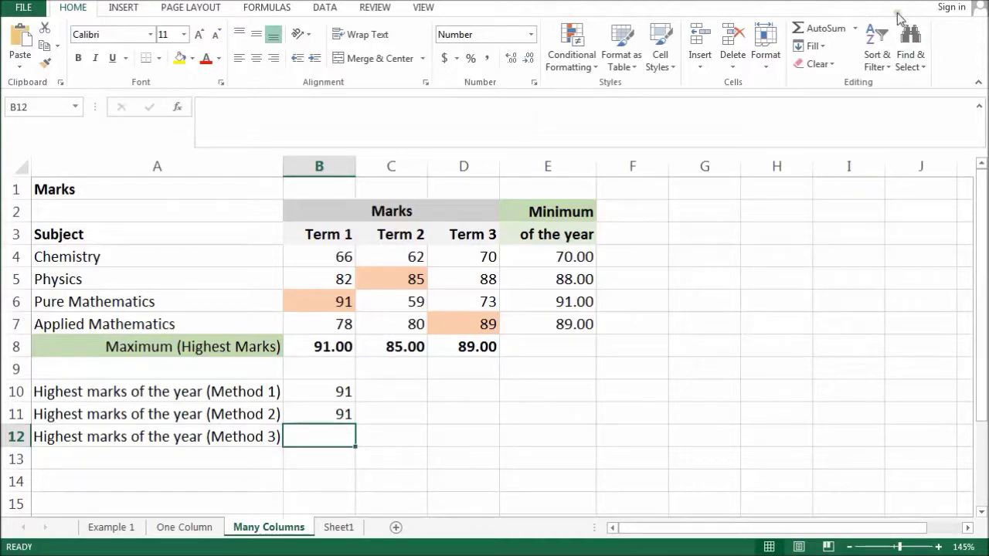
left_click(854, 29)
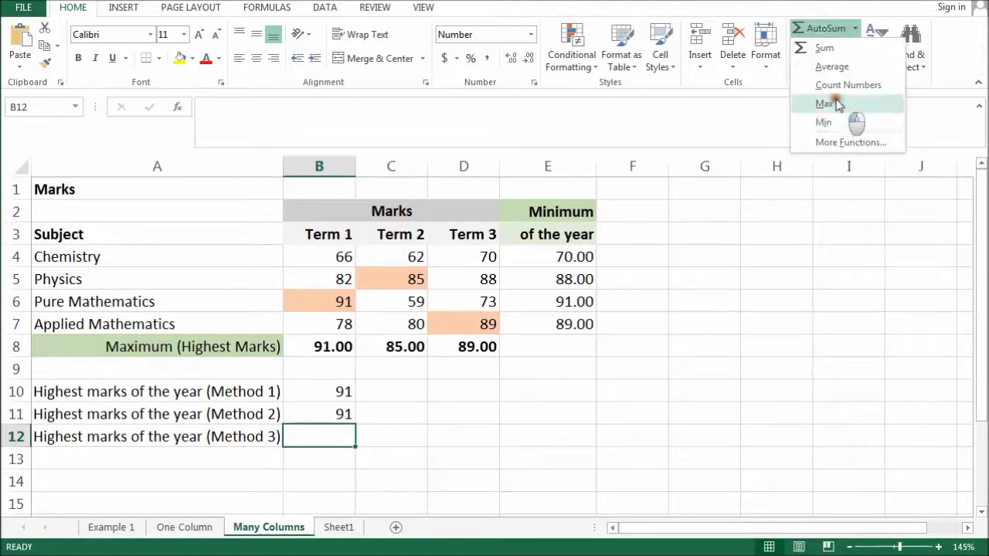
left_click(838, 103)
left_click(329, 345)
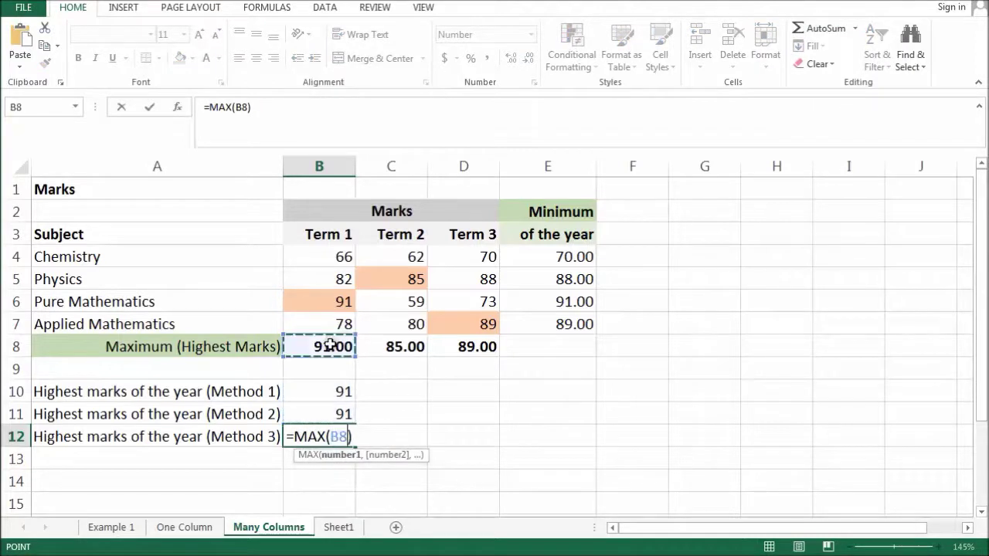
type(",")
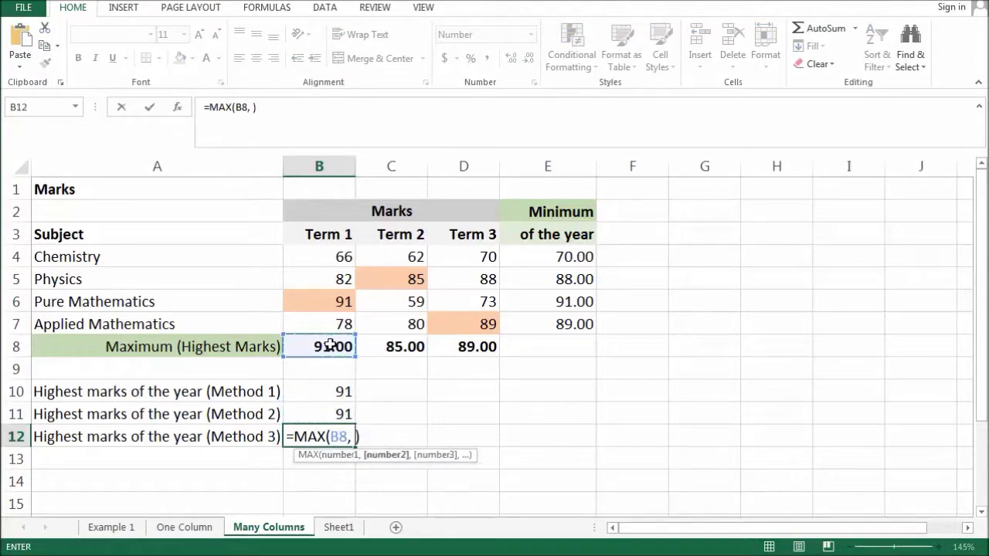
left_click(385, 345)
type(",")
left_click(459, 347)
key("Return")
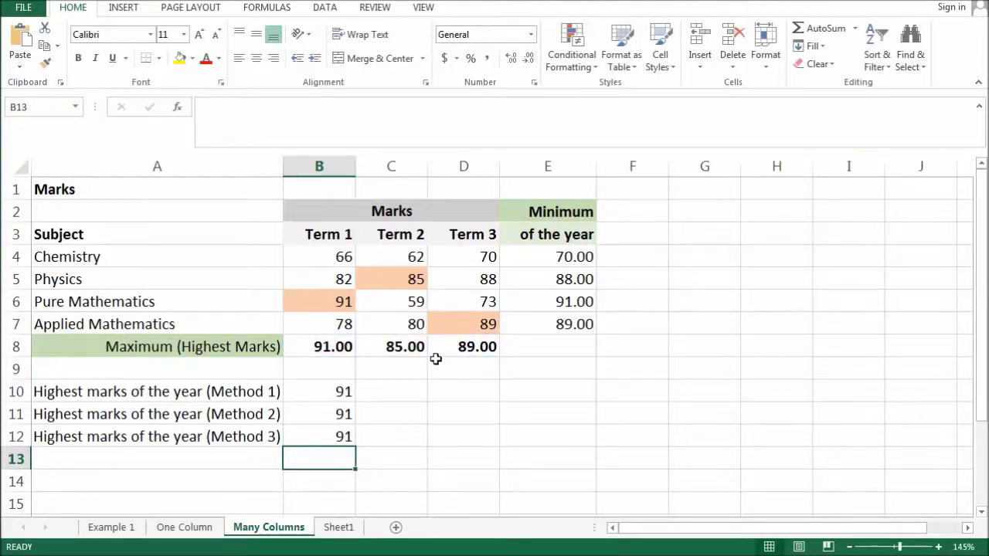
- Compare the MAX formulas of the three methods in cells B10, B11 and B12
left_click(319, 392)
left_click(317, 417)
left_click(320, 437)
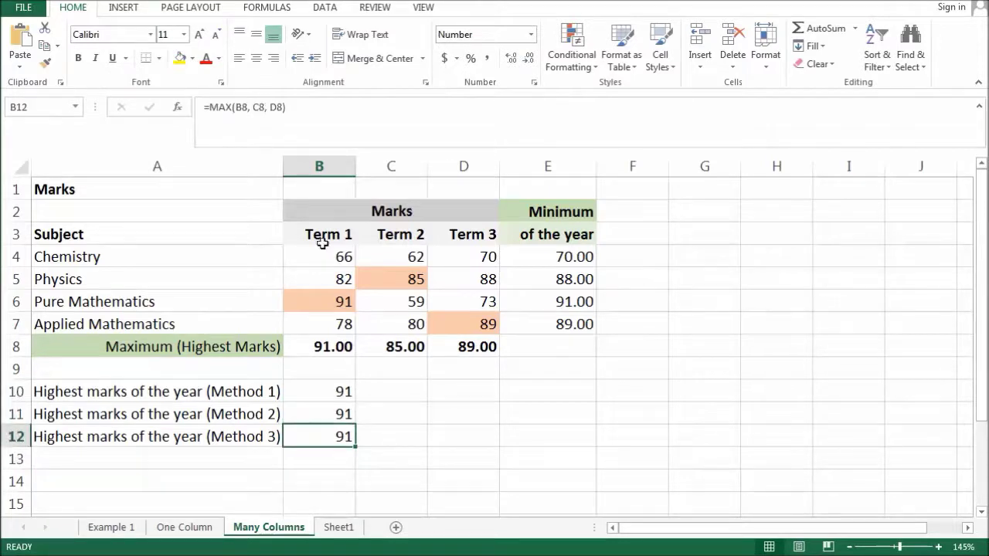
left_click(302, 112)
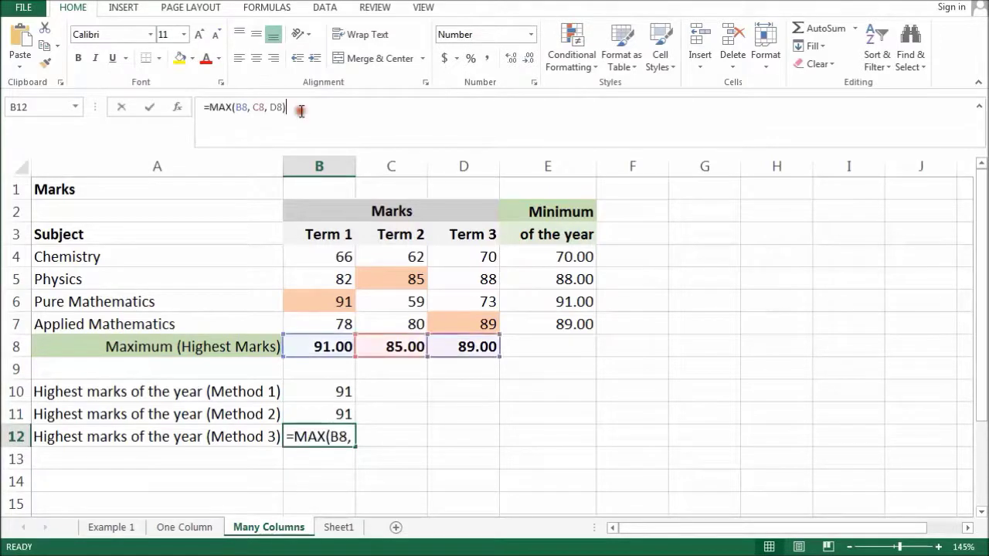
left_click(308, 392)
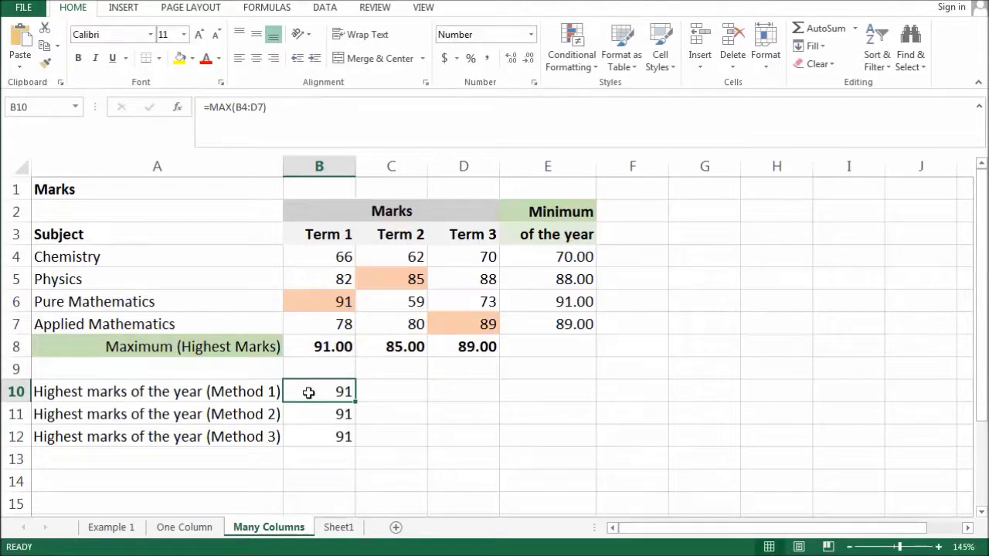
left_click(317, 419)
left_click(320, 438)
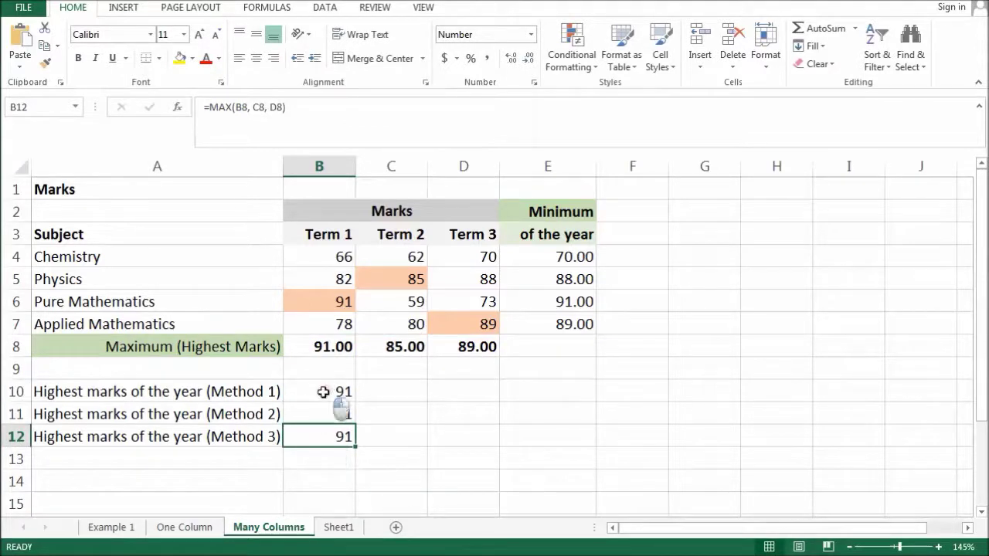
- Examine which ranges the Method 1 formula in B10 and the Method 2 formula in B11 refer to, leaving both formulas as they are
double_click(325, 391)
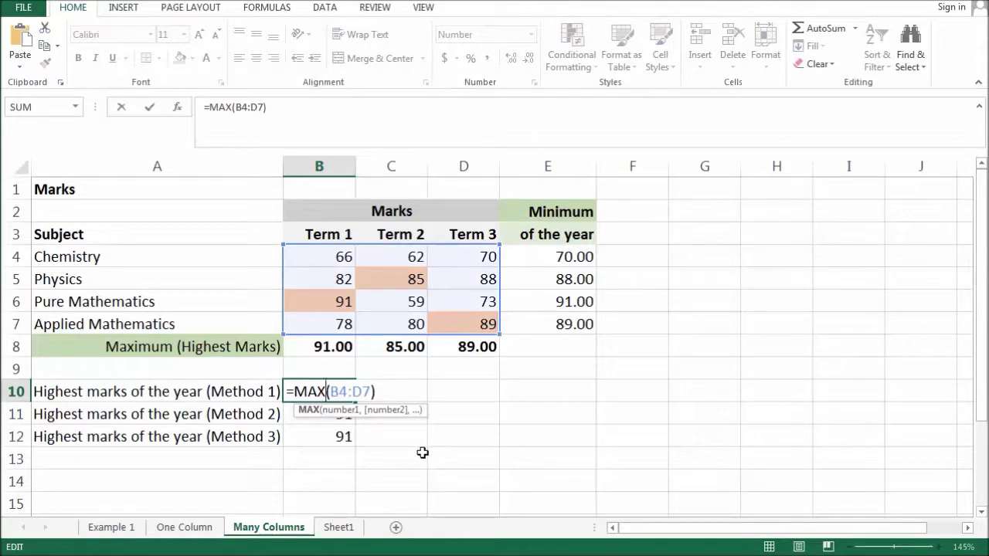
key("ctrl+Return")
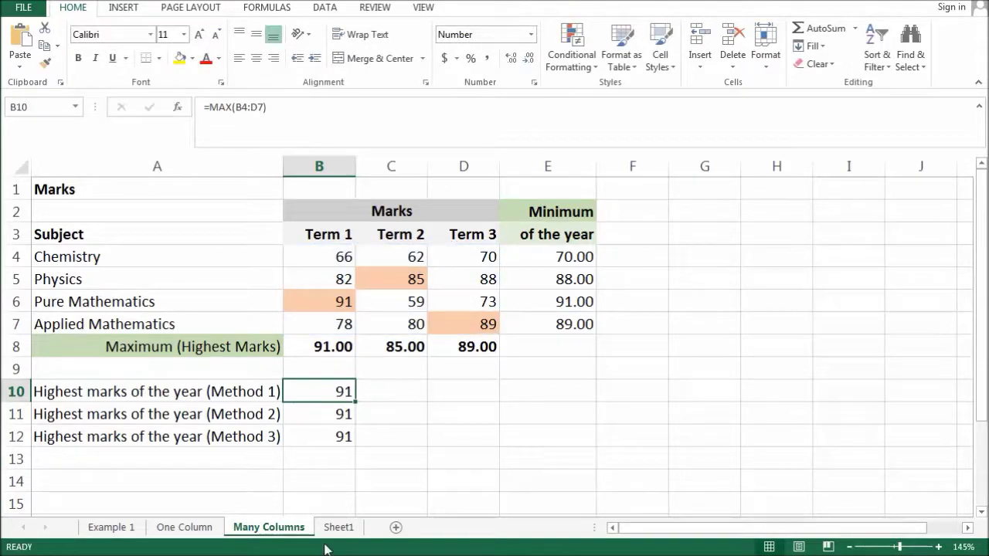
double_click(320, 392)
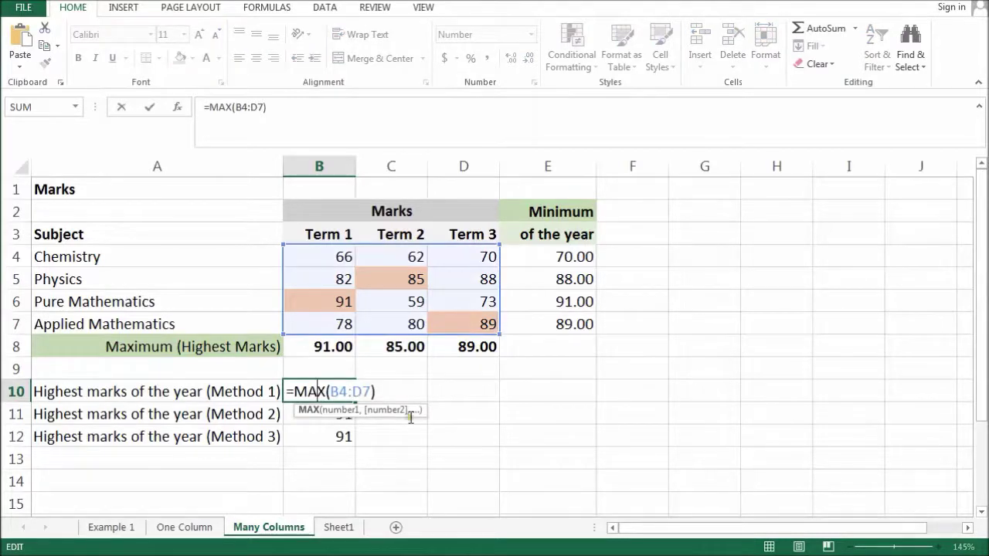
left_click_drag(331, 392, 372, 393)
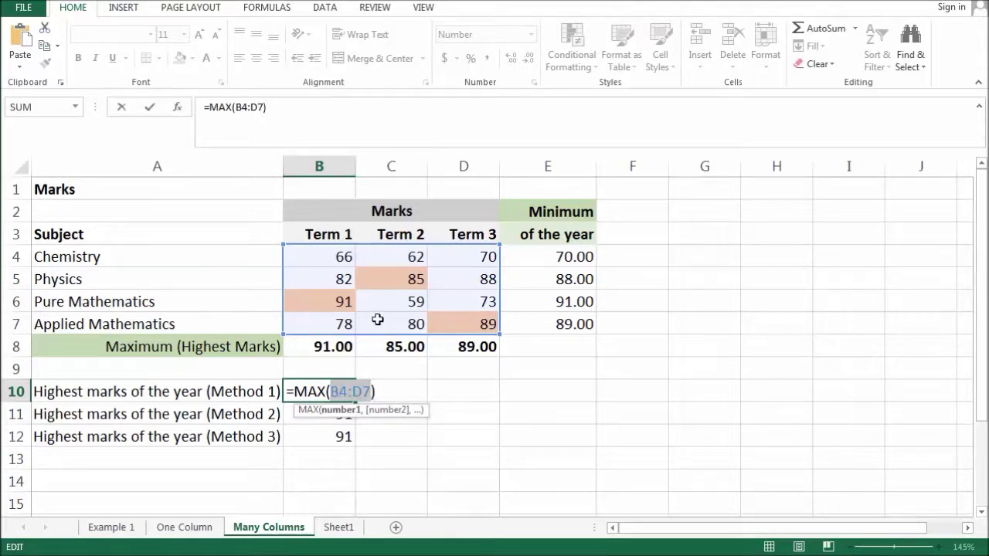
key("Escape")
double_click(312, 414)
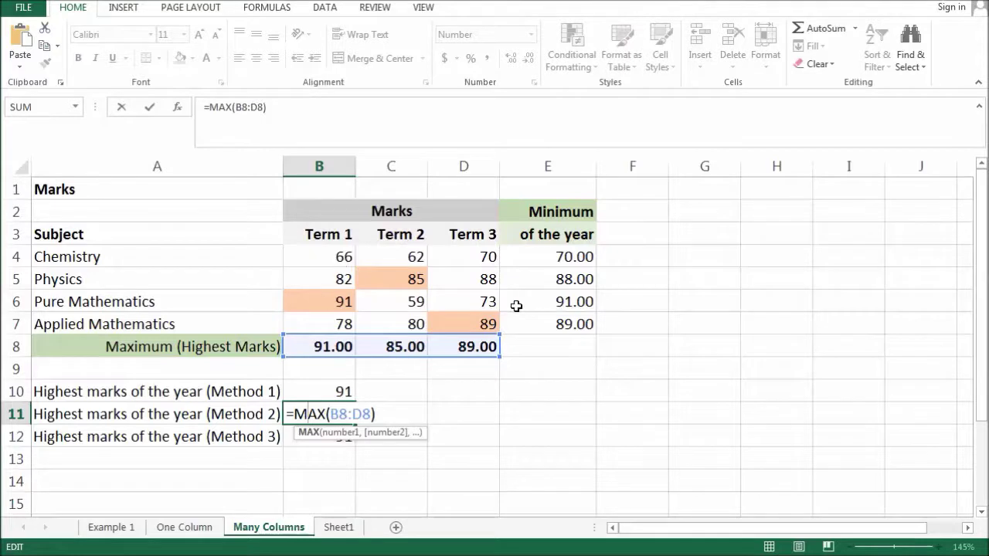
key("Escape")
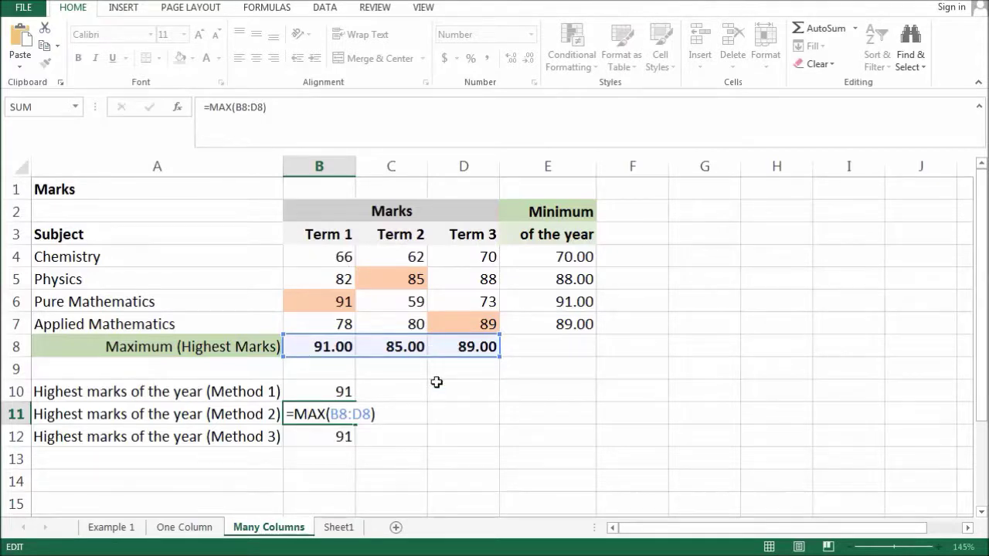
- Examine each of the separate cell arguments in the Method 3 formula in B12
left_click(322, 437)
double_click(322, 437)
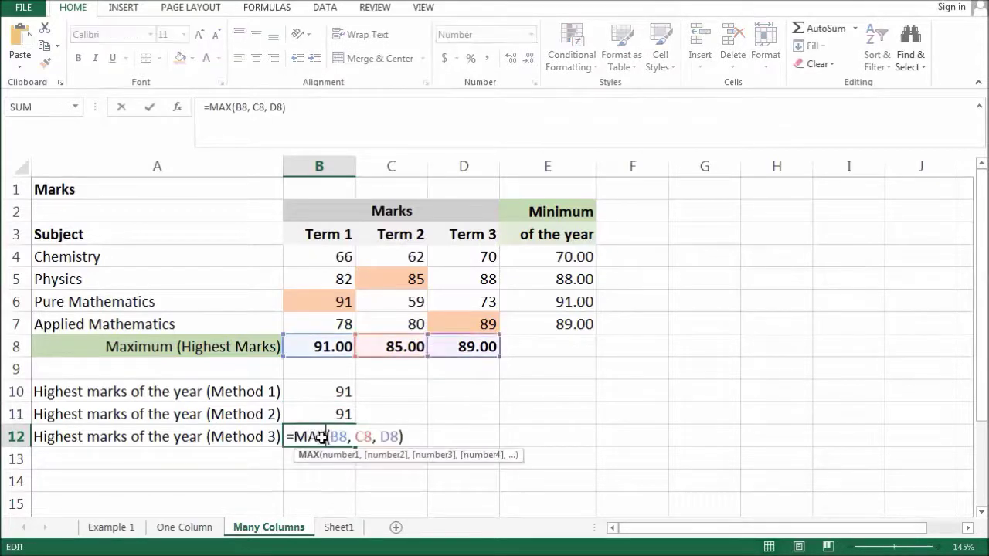
left_click(338, 436)
left_click(366, 438)
left_click(392, 438)
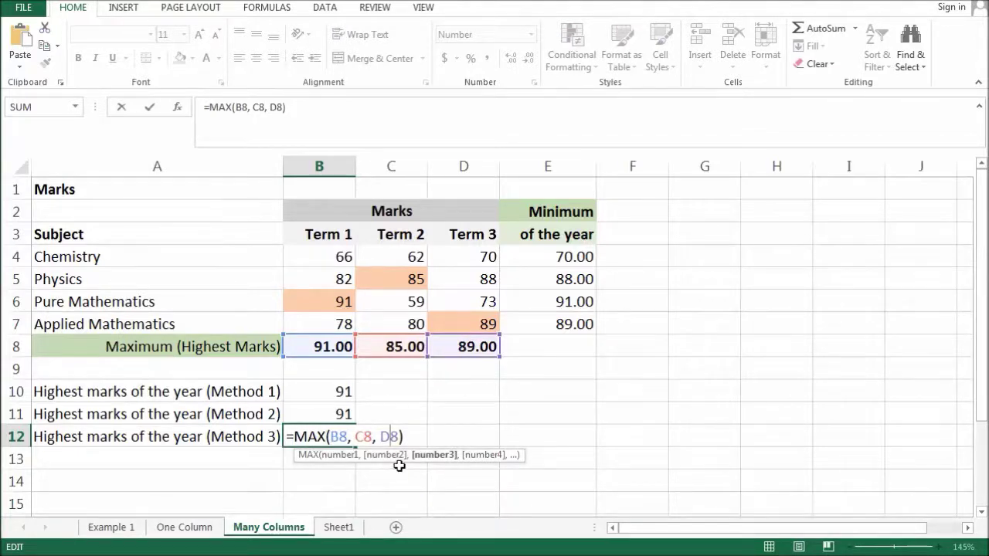
key("Return")
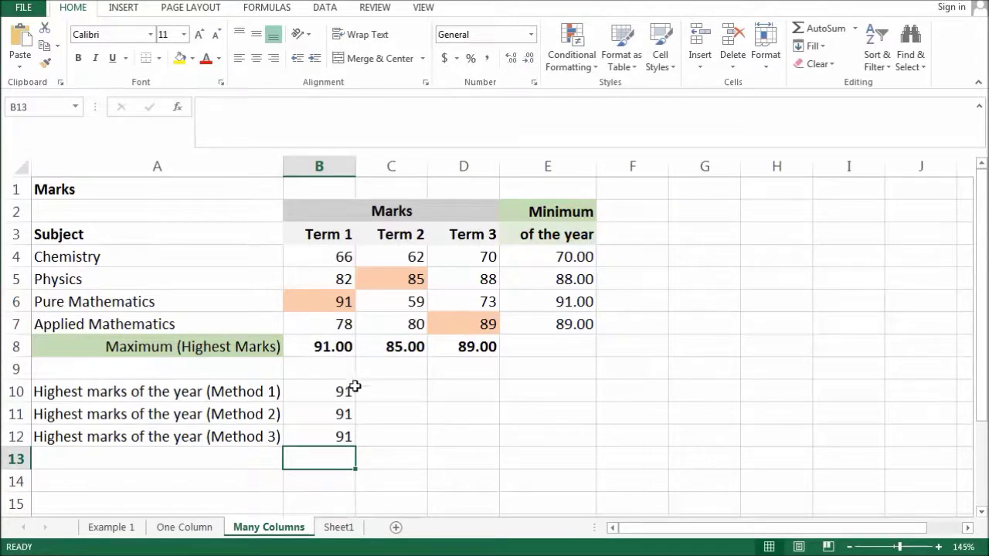
- Check the highest marks of the year in B10 to B12 against one another
left_click(343, 395)
left_click(337, 417)
left_click(334, 442)
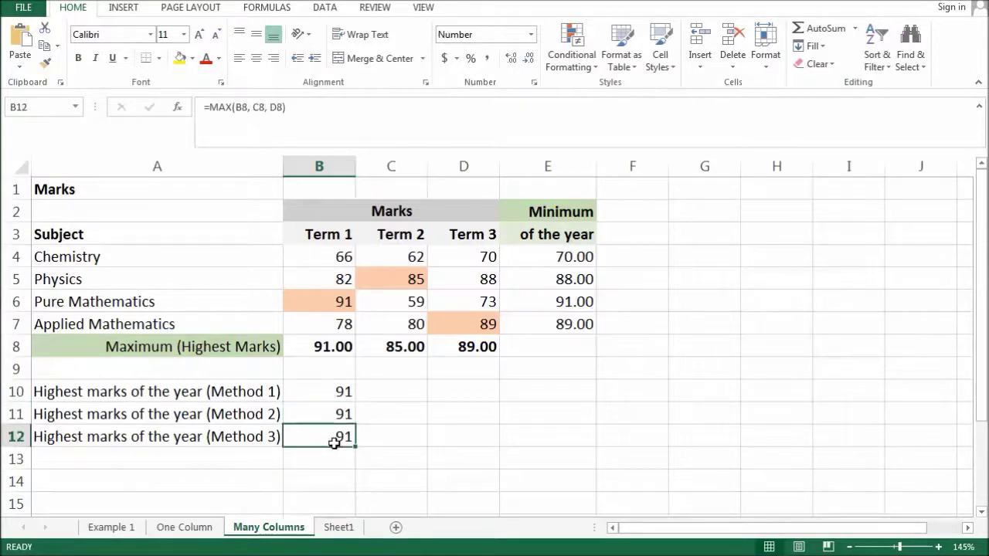
left_click(404, 445)
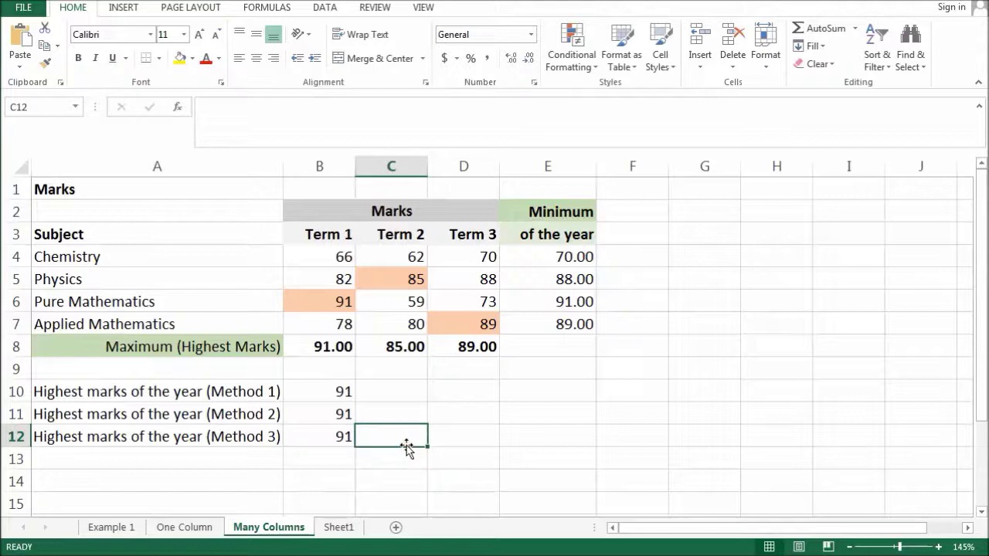